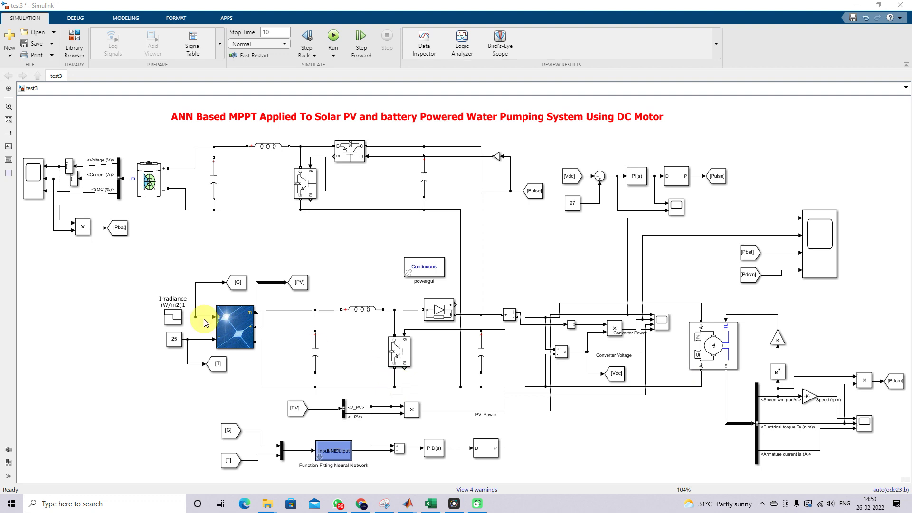
Open the PV Array block's parameters and examine its module data and parallel strings setting
{"action": "left_click", "coordinate": [218, 327]}
{"action": "double_click", "coordinate": [218, 326]}
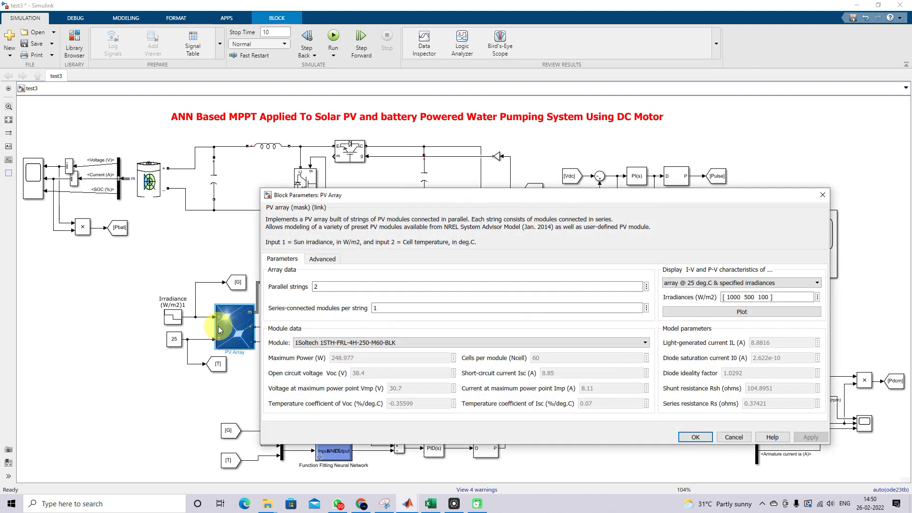
{"action": "left_click_drag", "start_coordinate": [388, 202], "coordinate": [340, 144]}
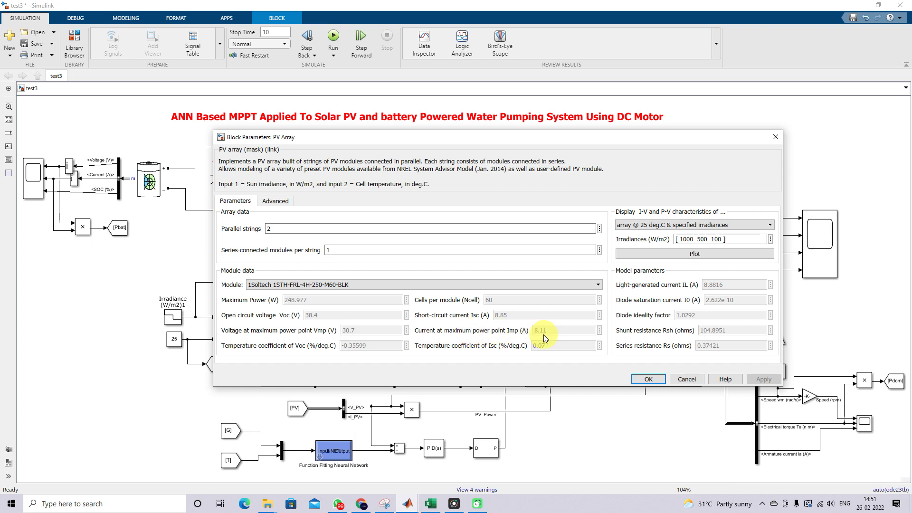
{"action": "double_click", "coordinate": [270, 229]}
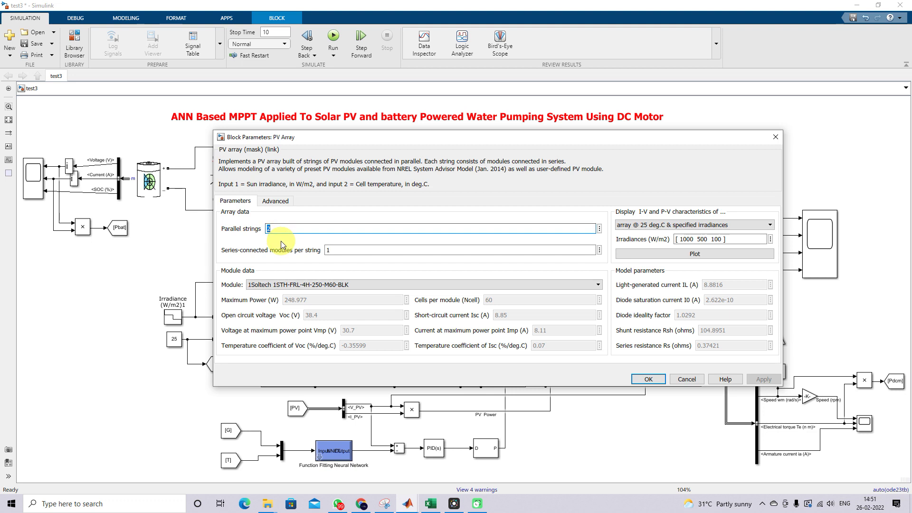
Plot the array's I-V and P-V characteristics, mark the 1 kW/m2 maximum power point with a data tip, and close the plot and parameters
{"action": "left_click", "coordinate": [684, 256]}
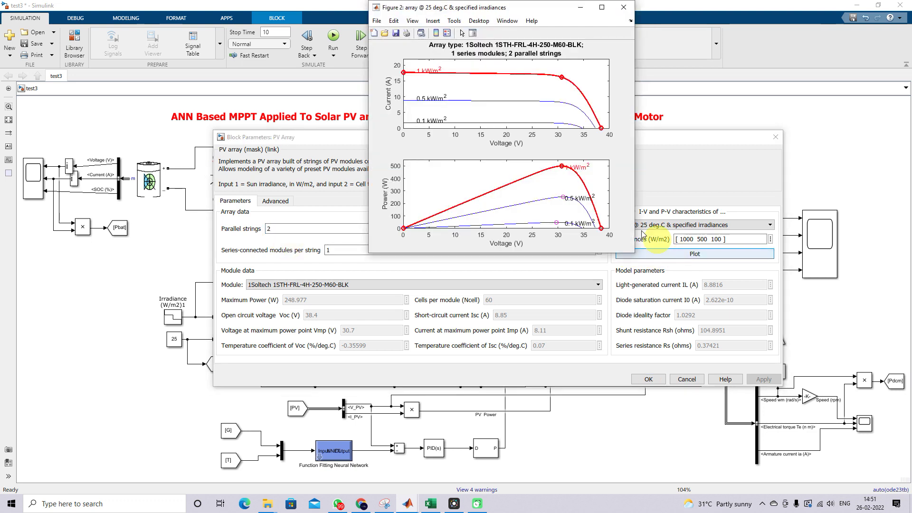
{"action": "left_click_drag", "start_coordinate": [438, 9], "coordinate": [388, 64]}
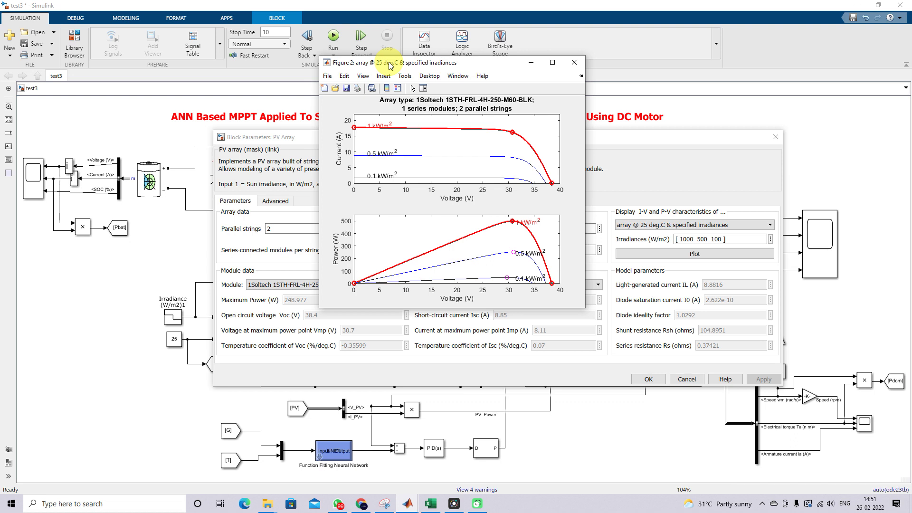
{"action": "left_click", "coordinate": [512, 222]}
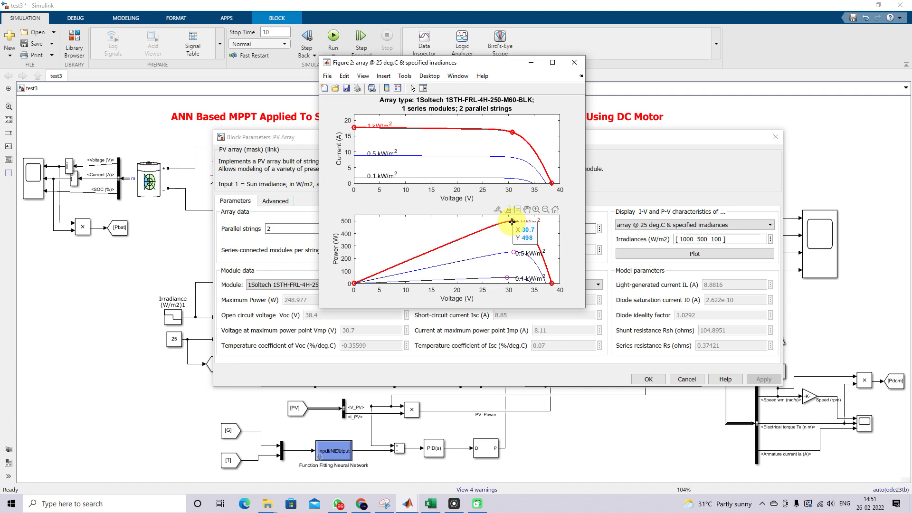
{"action": "left_click", "coordinate": [512, 253]}
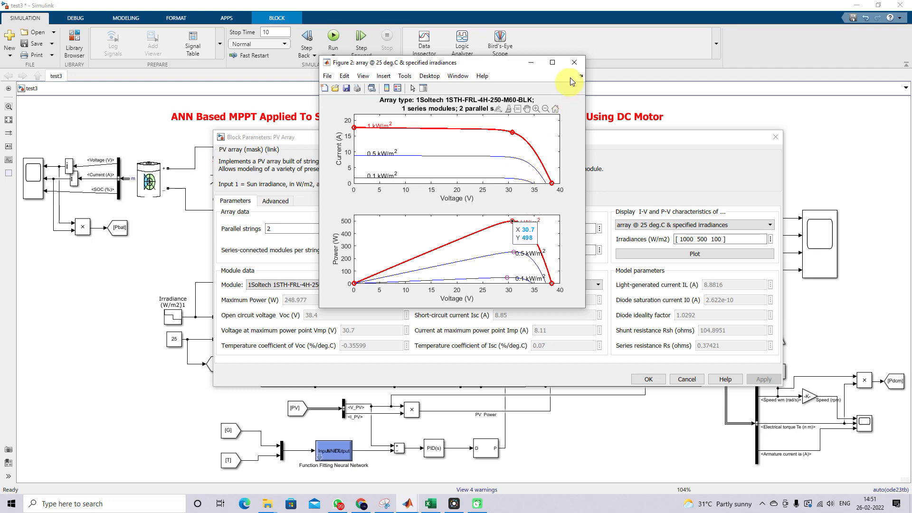
{"action": "left_click", "coordinate": [574, 63]}
{"action": "left_click", "coordinate": [775, 138]}
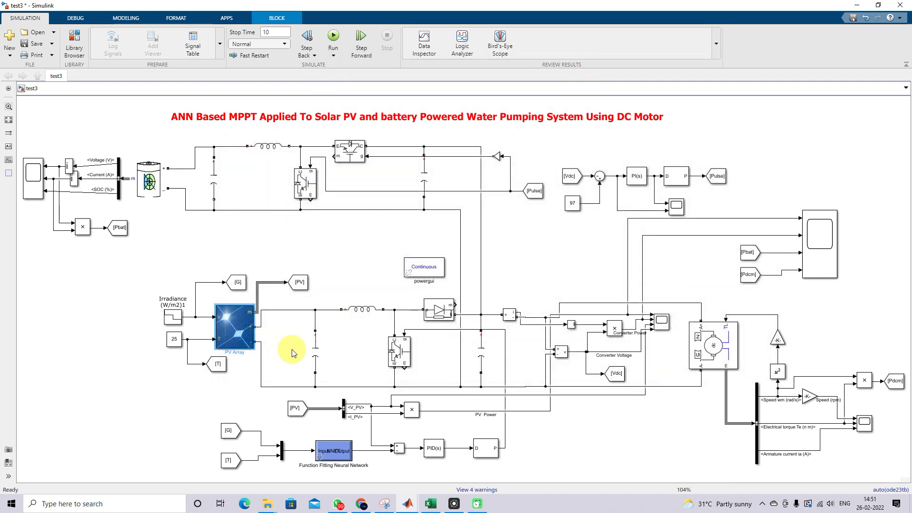
In screen pen mode, draw a red box around the PV-side boost converter and an arrow pointing at the DC motor
{"action": "key", "text": "F12"}
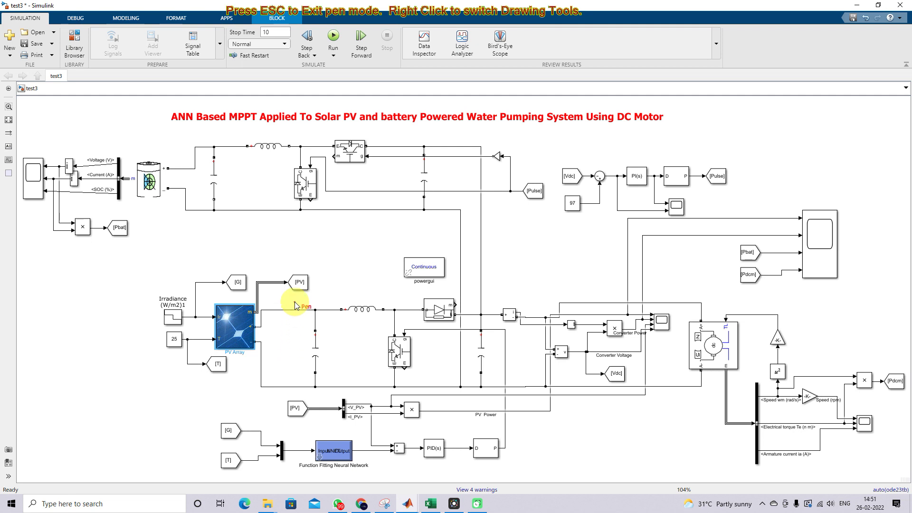
{"action": "mouse_move", "coordinate": [293, 299]}
{"action": "left_mouse_down"}
{"action": "mouse_move", "coordinate": [291, 379]}
{"action": "mouse_move", "coordinate": [328, 397]}
{"action": "mouse_move", "coordinate": [477, 399]}
{"action": "mouse_move", "coordinate": [493, 287]}
{"action": "mouse_move", "coordinate": [293, 295]}
{"action": "left_mouse_up"}
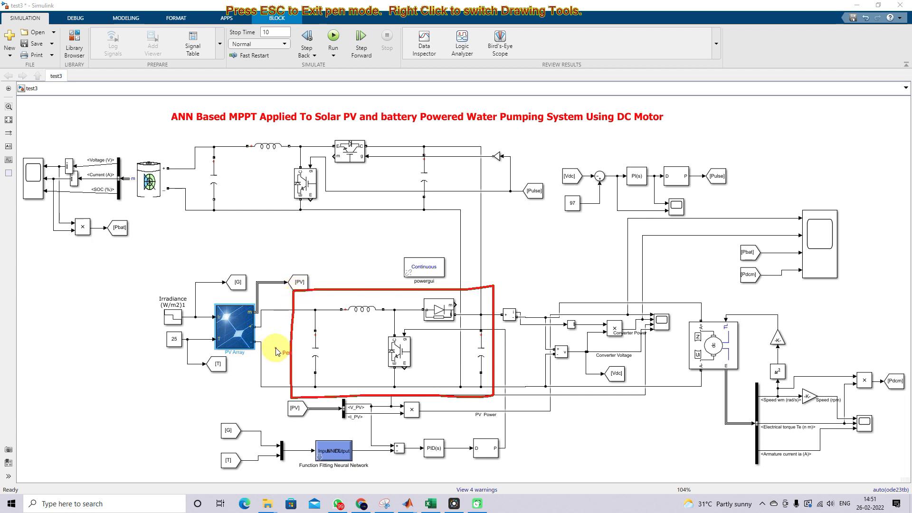
{"action": "mouse_move", "coordinate": [710, 374]}
{"action": "left_mouse_down"}
{"action": "mouse_move", "coordinate": [712, 400]}
{"action": "mouse_move", "coordinate": [716, 378]}
{"action": "left_mouse_up"}
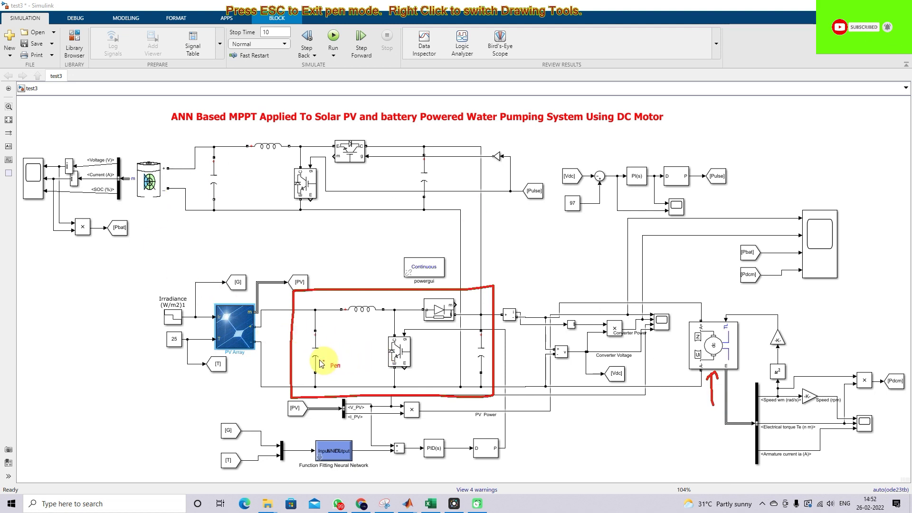
Write 30.7 and 498W at the boost converter's input and 96V at its output, mark its inductor and output capacitor, and exit pen mode
{"action": "left_click", "coordinate": [351, 306]}
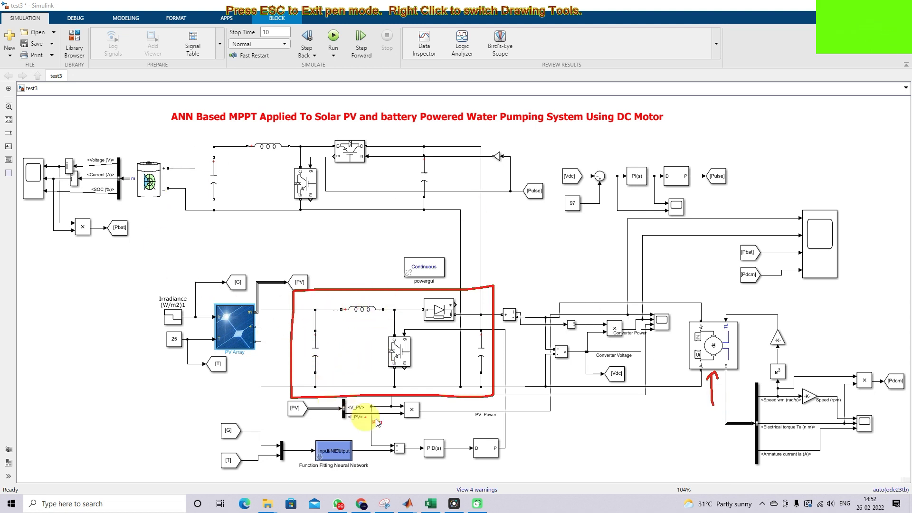
{"action": "mouse_move", "coordinate": [274, 336]}
{"action": "left_mouse_down"}
{"action": "mouse_move", "coordinate": [277, 352]}
{"action": "mouse_move", "coordinate": [303, 344]}
{"action": "left_mouse_up"}
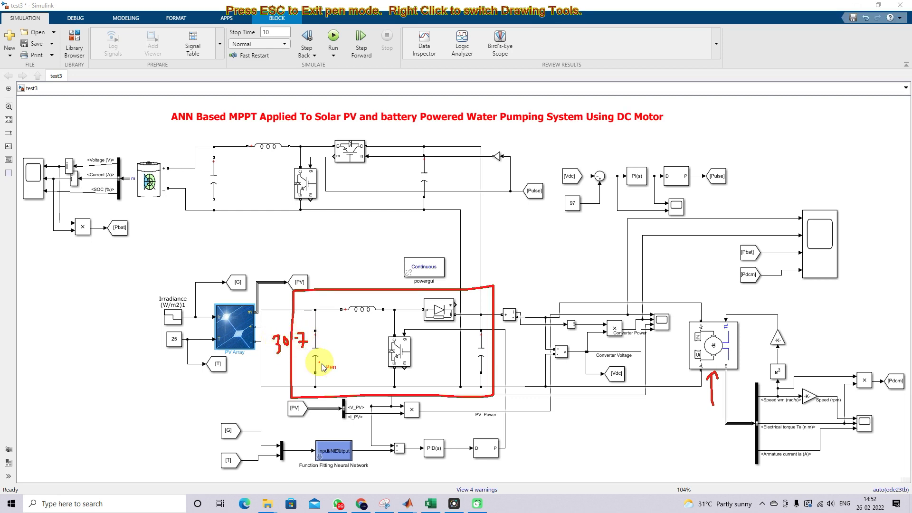
{"action": "mouse_move", "coordinate": [516, 348]}
{"action": "left_mouse_down"}
{"action": "mouse_move", "coordinate": [514, 361]}
{"action": "mouse_move", "coordinate": [530, 357]}
{"action": "left_mouse_up"}
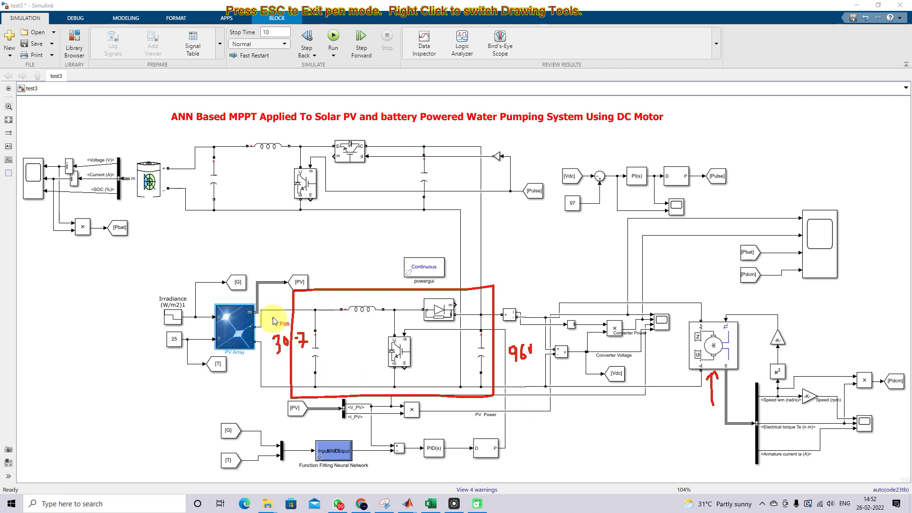
{"action": "mouse_move", "coordinate": [280, 301]}
{"action": "left_mouse_down"}
{"action": "mouse_move", "coordinate": [284, 319]}
{"action": "mouse_move", "coordinate": [293, 307]}
{"action": "mouse_move", "coordinate": [296, 318]}
{"action": "mouse_move", "coordinate": [322, 298]}
{"action": "left_mouse_up"}
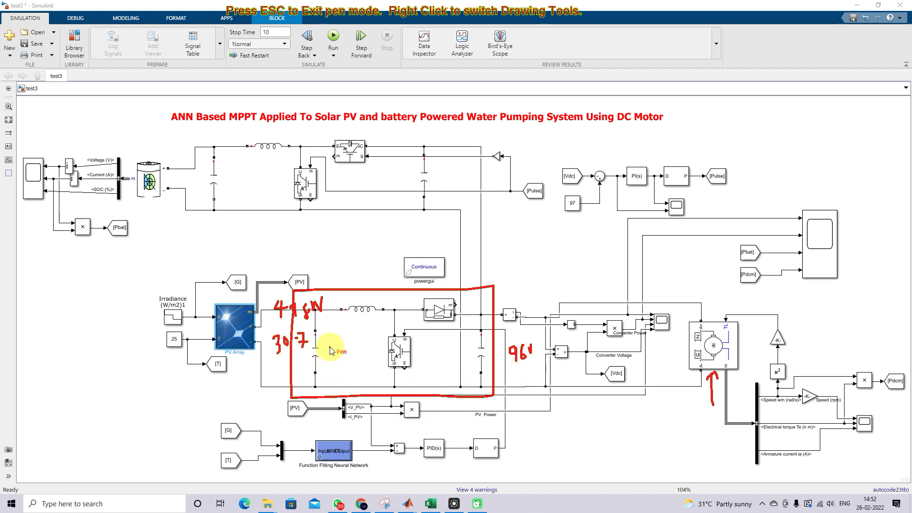
{"action": "mouse_move", "coordinate": [367, 320]}
{"action": "left_mouse_down"}
{"action": "mouse_move", "coordinate": [366, 333]}
{"action": "mouse_move", "coordinate": [372, 319]}
{"action": "mouse_move", "coordinate": [378, 330]}
{"action": "left_mouse_up"}
{"action": "left_click_drag", "start_coordinate": [470, 350], "coordinate": [478, 360]}
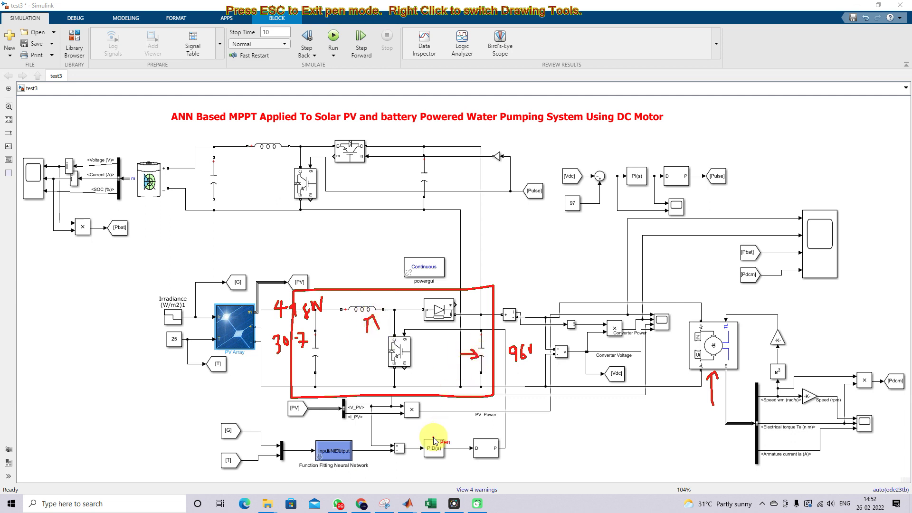
{"action": "key", "text": "Escape"}
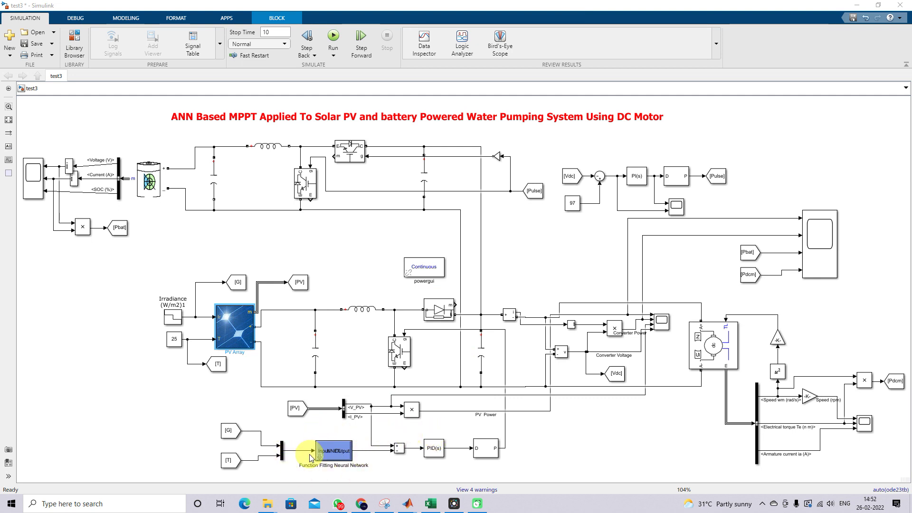
In pen mode, draw arrows tracing G and T into the neural network, then its output and V_PV through the subtraction block
{"action": "key", "text": "F10"}
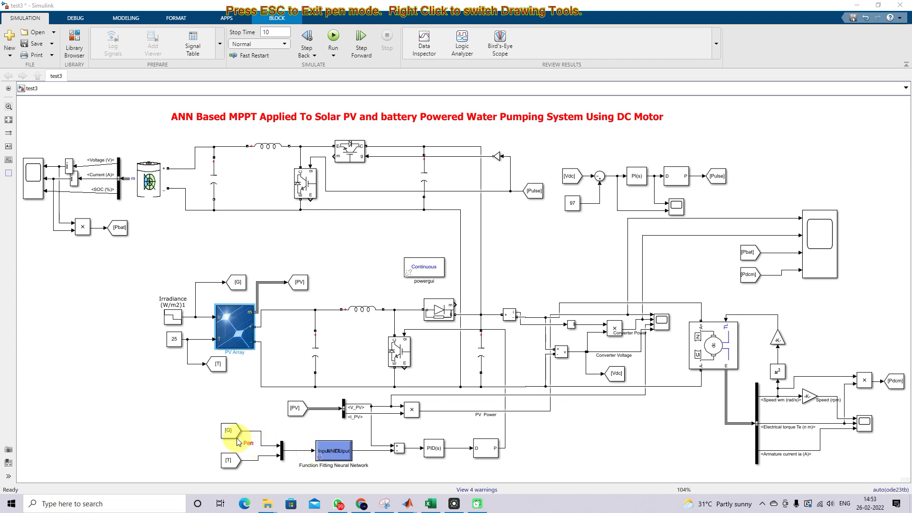
{"action": "mouse_move", "coordinate": [249, 425]}
{"action": "left_mouse_down"}
{"action": "mouse_move", "coordinate": [272, 426]}
{"action": "mouse_move", "coordinate": [294, 440]}
{"action": "left_mouse_up"}
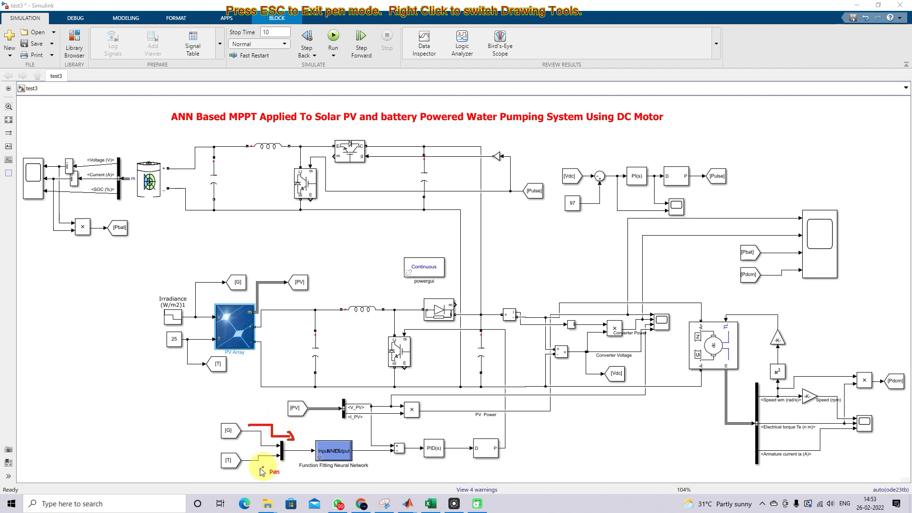
{"action": "left_click_drag", "start_coordinate": [230, 473], "coordinate": [303, 463]}
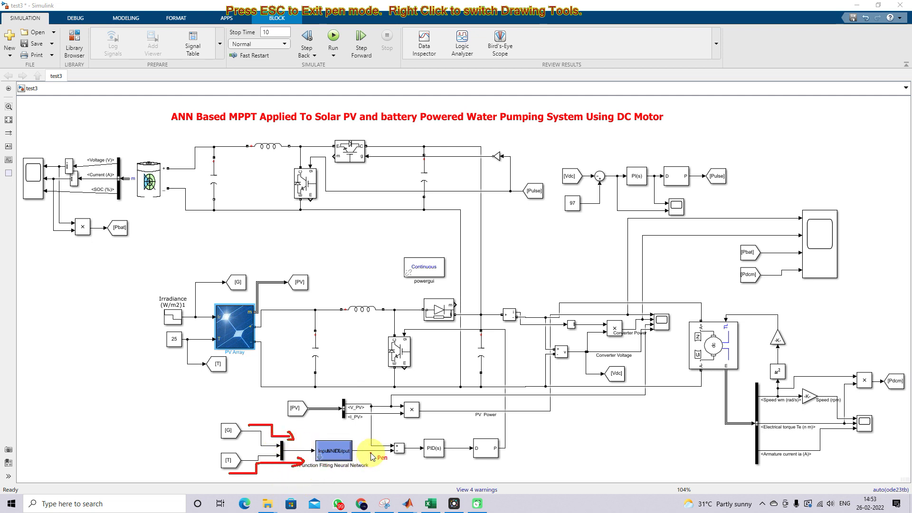
{"action": "left_click_drag", "start_coordinate": [368, 460], "coordinate": [371, 449]}
{"action": "mouse_move", "coordinate": [373, 408]}
{"action": "left_mouse_down"}
{"action": "mouse_move", "coordinate": [377, 443]}
{"action": "mouse_move", "coordinate": [414, 452]}
{"action": "mouse_move", "coordinate": [412, 461]}
{"action": "mouse_move", "coordinate": [419, 453]}
{"action": "left_mouse_up"}
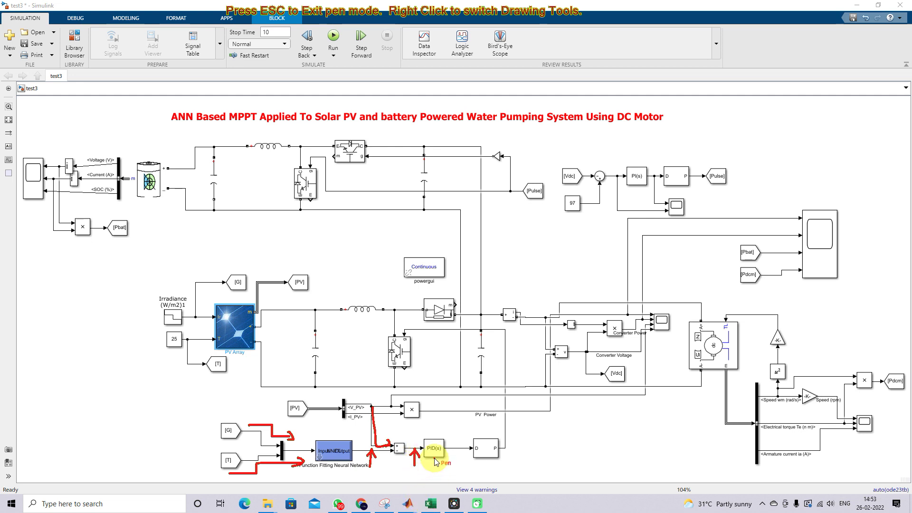
Mark the PID controller, its output and the PWM generator, trace the pulse to the boost switch, mark the PV output, and exit pen mode
{"action": "left_click_drag", "start_coordinate": [434, 474], "coordinate": [435, 463]}
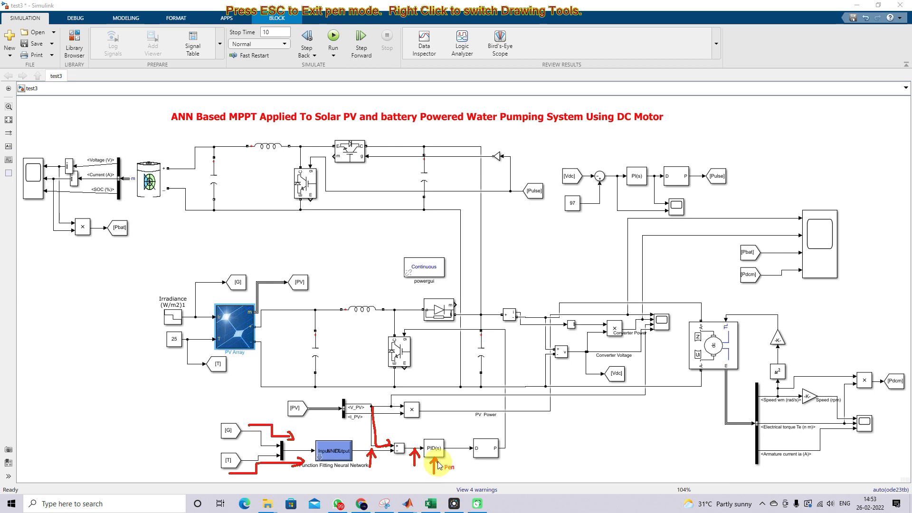
{"action": "left_click_drag", "start_coordinate": [456, 474], "coordinate": [459, 454]}
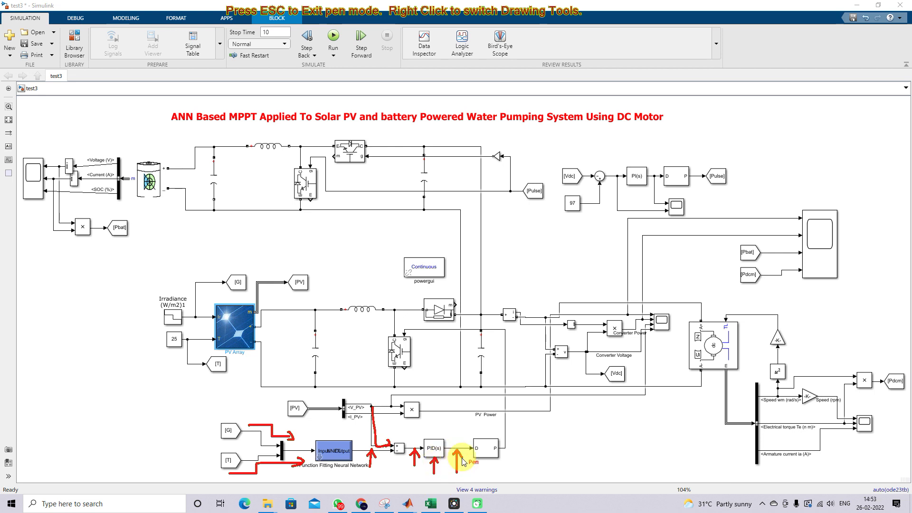
{"action": "mouse_move", "coordinate": [489, 461]}
{"action": "left_mouse_down"}
{"action": "mouse_move", "coordinate": [490, 474]}
{"action": "mouse_move", "coordinate": [488, 458]}
{"action": "mouse_move", "coordinate": [484, 465]}
{"action": "mouse_move", "coordinate": [493, 464]}
{"action": "left_mouse_up"}
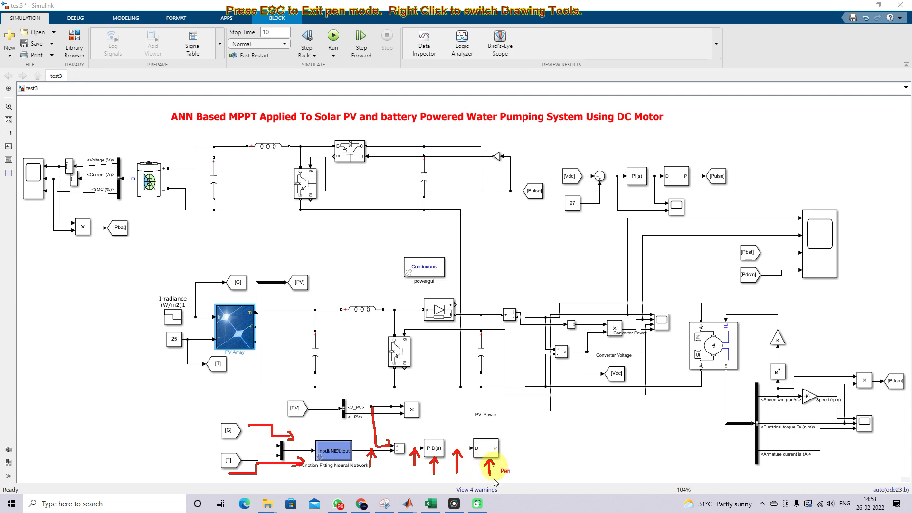
{"action": "mouse_move", "coordinate": [478, 433]}
{"action": "left_mouse_down"}
{"action": "mouse_move", "coordinate": [492, 430]}
{"action": "mouse_move", "coordinate": [492, 340]}
{"action": "mouse_move", "coordinate": [414, 340]}
{"action": "mouse_move", "coordinate": [417, 355]}
{"action": "left_mouse_up"}
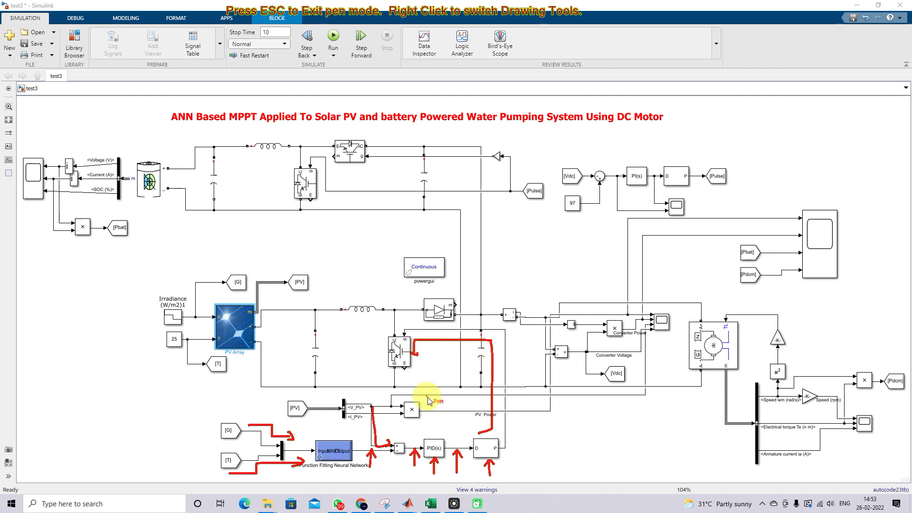
{"action": "mouse_move", "coordinate": [274, 321]}
{"action": "left_mouse_down"}
{"action": "mouse_move", "coordinate": [277, 344]}
{"action": "mouse_move", "coordinate": [284, 333]}
{"action": "left_mouse_up"}
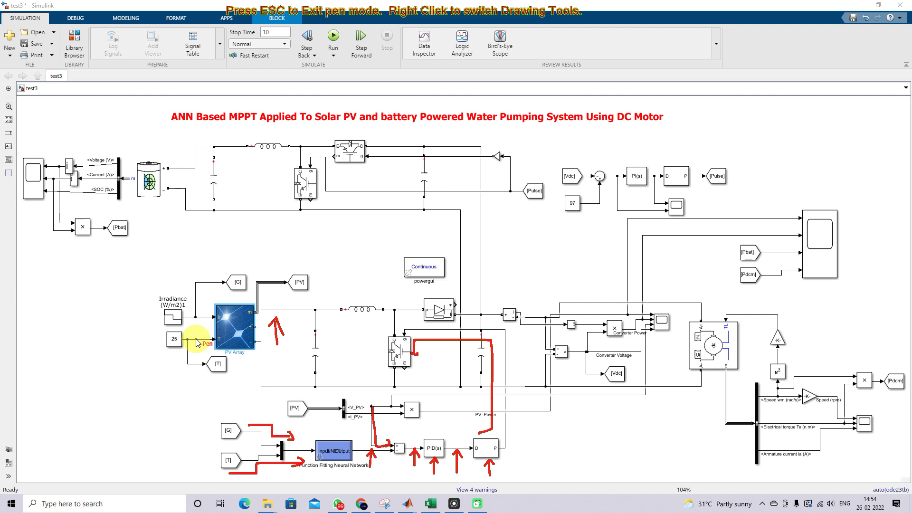
{"action": "key", "text": "Escape"}
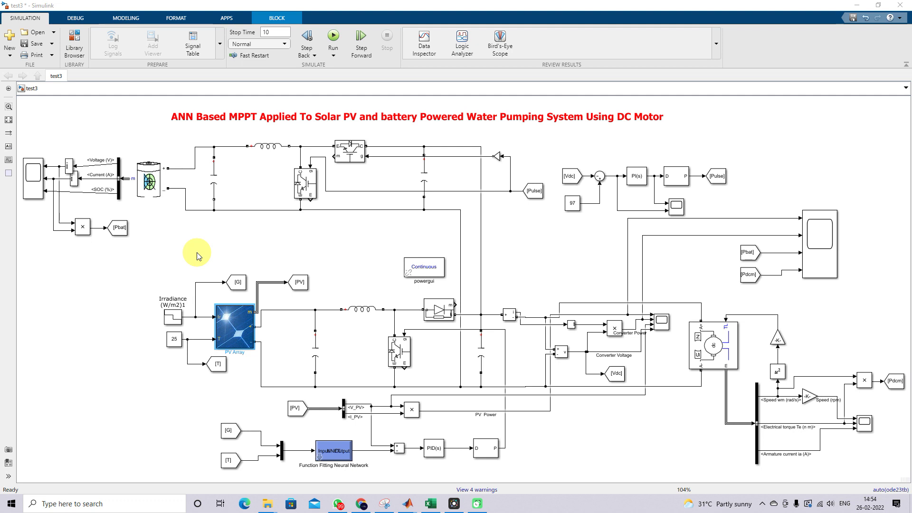
Review the Battery block's nominal voltage, rated capacity and initial state-of-charge, and close its parameters
{"action": "double_click", "coordinate": [155, 187]}
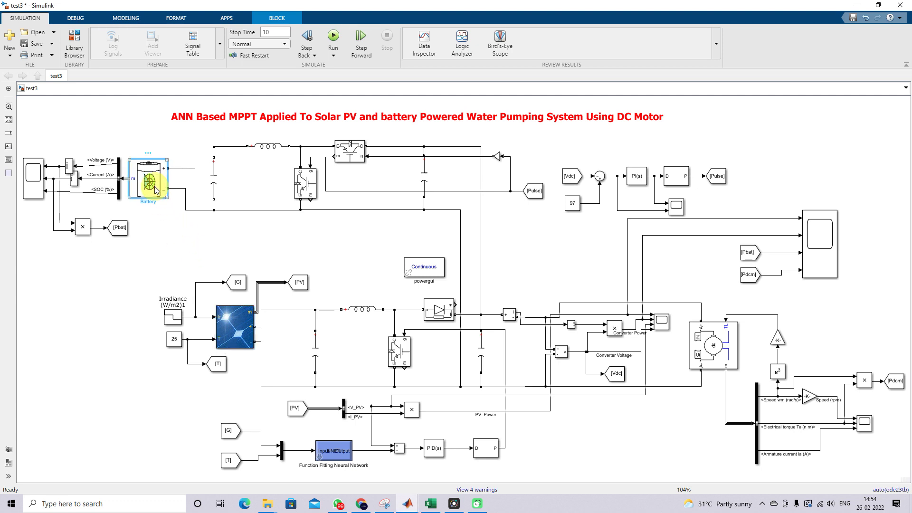
{"action": "left_click_drag", "start_coordinate": [226, 48], "coordinate": [242, 50]}
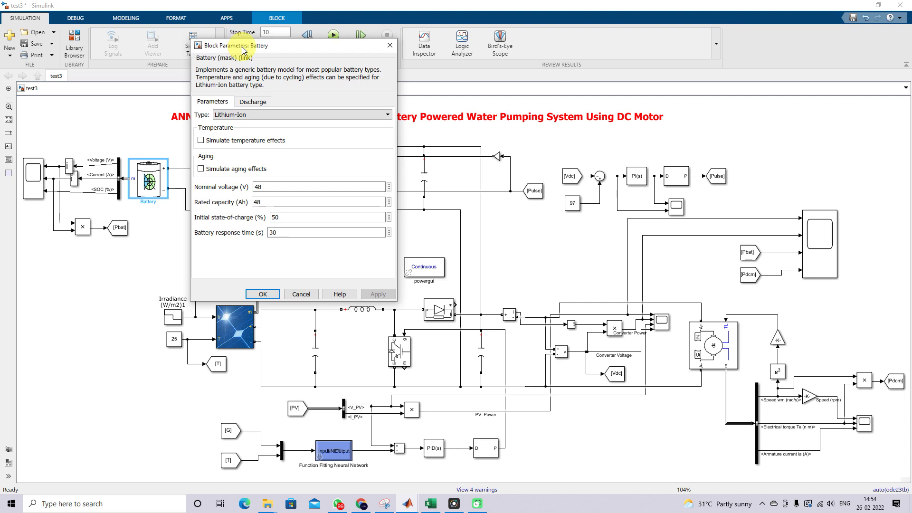
{"action": "double_click", "coordinate": [269, 186]}
{"action": "double_click", "coordinate": [271, 203]}
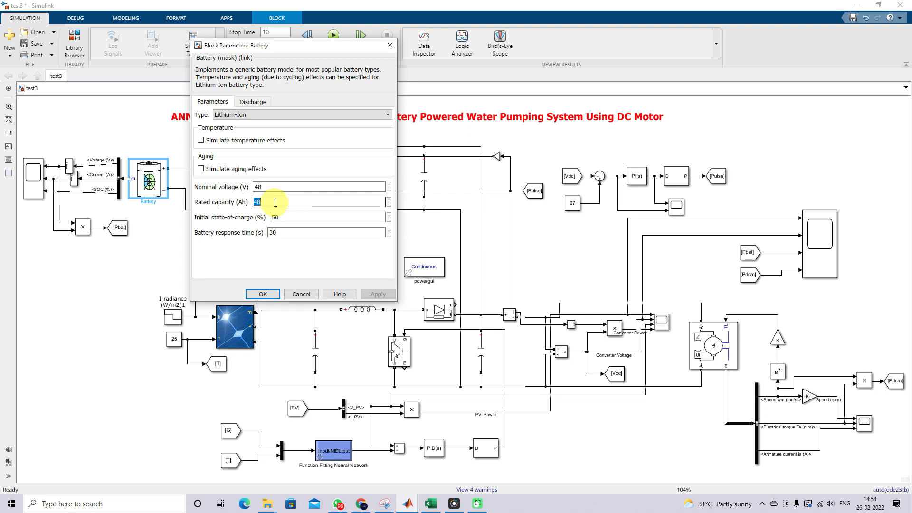
{"action": "double_click", "coordinate": [285, 216]}
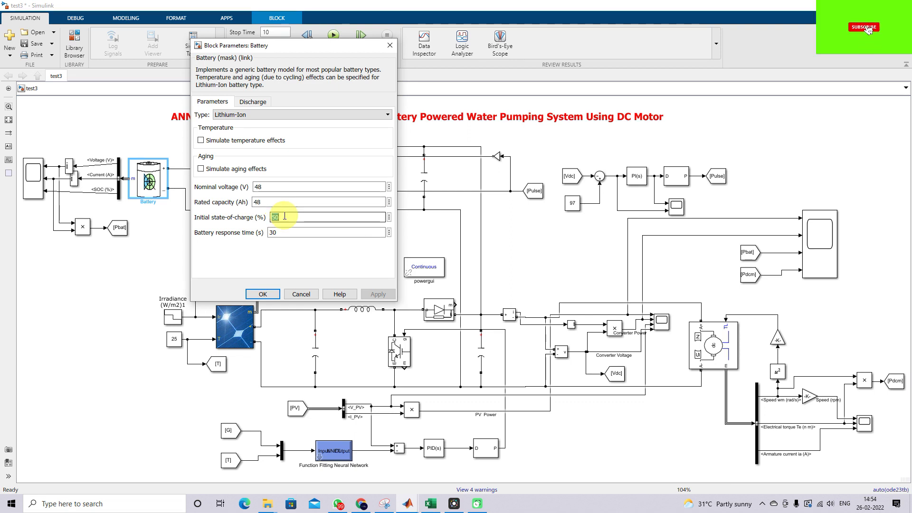
{"action": "left_click", "coordinate": [264, 292]}
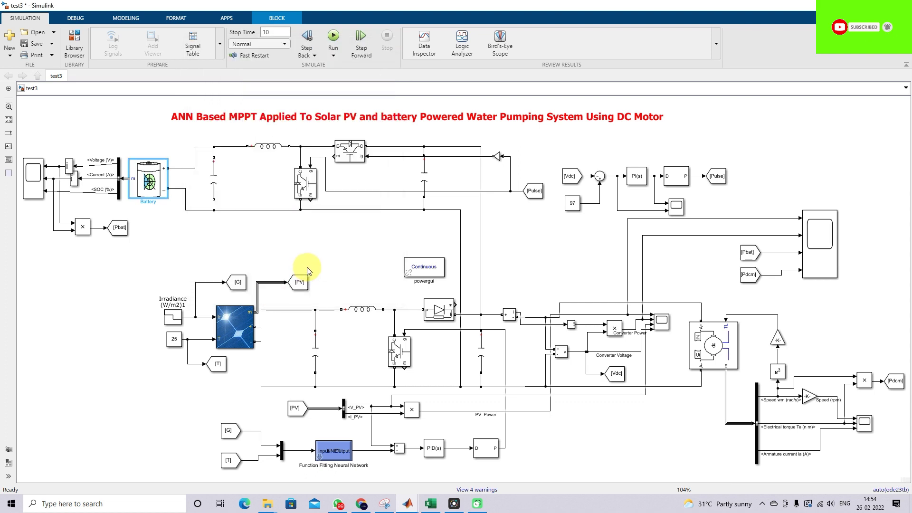
In pen mode, write 48V and 498W on the battery side of the bidirectional converter and 96V on its output side
{"action": "key", "text": "ctrl+shift+d"}
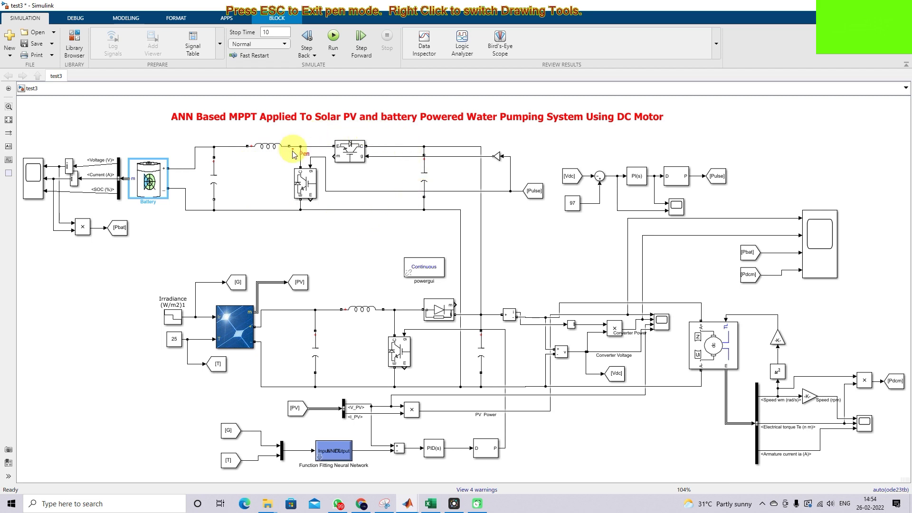
{"action": "mouse_move", "coordinate": [195, 179]}
{"action": "left_mouse_down"}
{"action": "mouse_move", "coordinate": [198, 198]}
{"action": "mouse_move", "coordinate": [222, 175]}
{"action": "left_mouse_up"}
{"action": "mouse_move", "coordinate": [457, 181]}
{"action": "left_mouse_down"}
{"action": "mouse_move", "coordinate": [460, 201]}
{"action": "mouse_move", "coordinate": [479, 178]}
{"action": "left_mouse_up"}
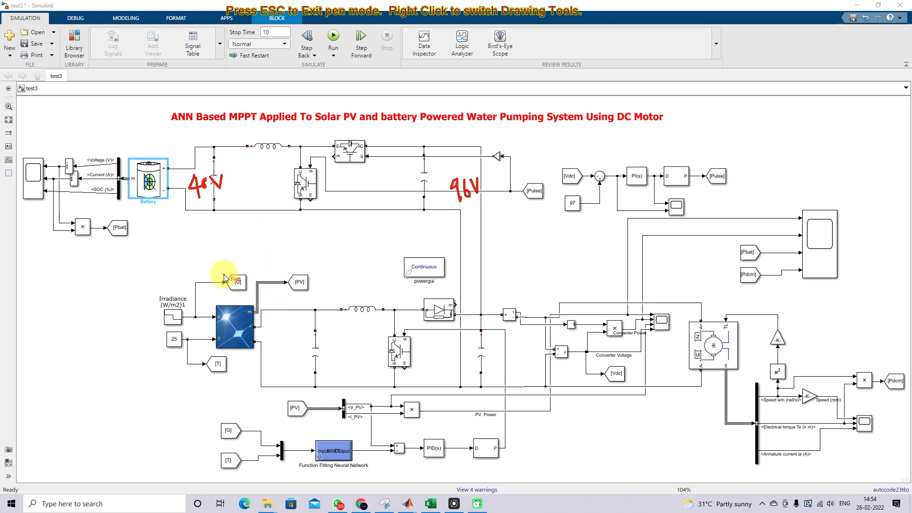
{"action": "mouse_move", "coordinate": [189, 139]}
{"action": "left_mouse_down"}
{"action": "mouse_move", "coordinate": [192, 159]}
{"action": "mouse_move", "coordinate": [202, 138]}
{"action": "mouse_move", "coordinate": [205, 152]}
{"action": "mouse_move", "coordinate": [230, 133]}
{"action": "left_mouse_up"}
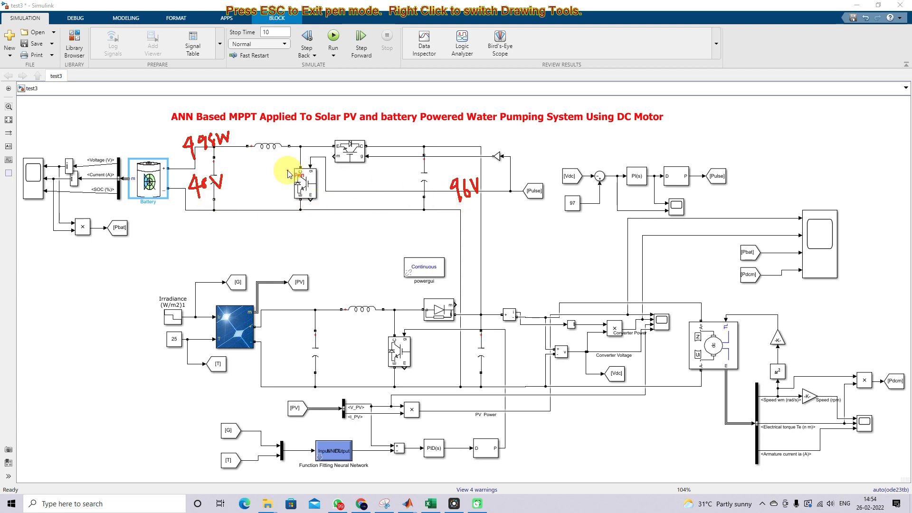
Tick the bidirectional converter's inductor, input capacitor and output capacitor with the pen, and exit pen mode
{"action": "left_click_drag", "start_coordinate": [262, 157], "coordinate": [284, 151]}
{"action": "mouse_move", "coordinate": [211, 173]}
{"action": "left_mouse_down"}
{"action": "mouse_move", "coordinate": [219, 187]}
{"action": "mouse_move", "coordinate": [247, 161]}
{"action": "left_mouse_up"}
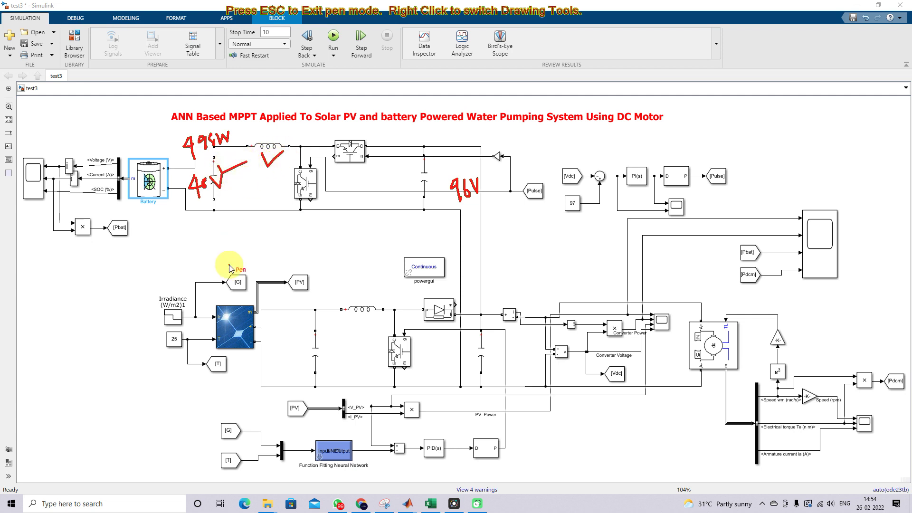
{"action": "mouse_move", "coordinate": [407, 175]}
{"action": "left_mouse_down"}
{"action": "mouse_move", "coordinate": [420, 183]}
{"action": "mouse_move", "coordinate": [434, 170]}
{"action": "left_mouse_up"}
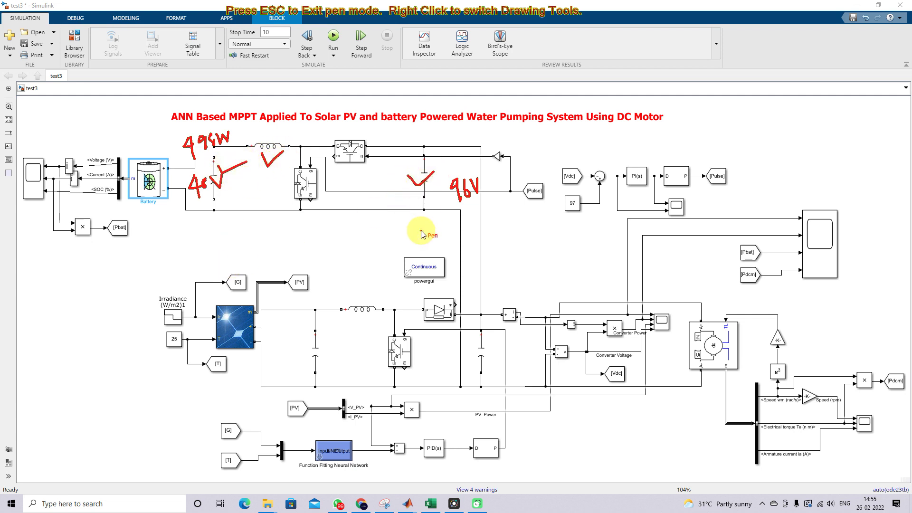
{"action": "key", "text": "Escape"}
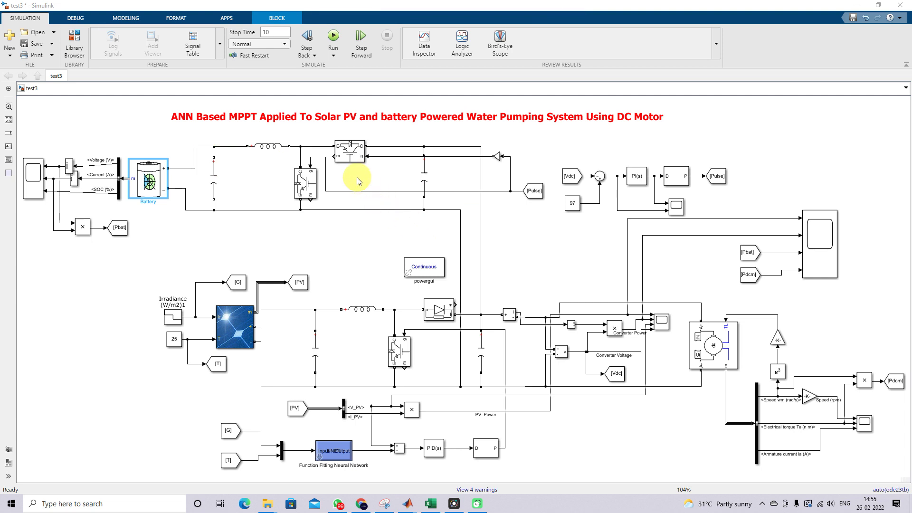
In pen mode, box the pulse control loop, trace the converter voltage up to its Vdc input and mark the 97 reference
{"action": "key", "text": "F9"}
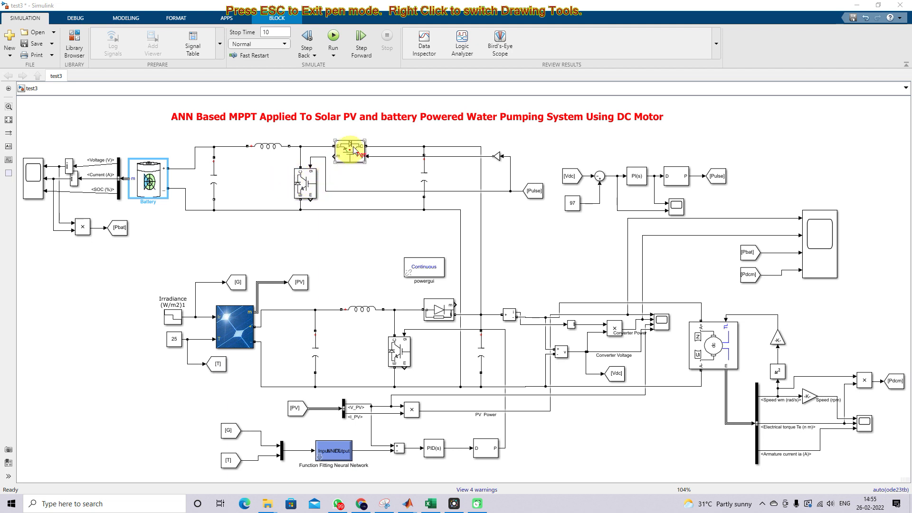
{"action": "left_click", "coordinate": [561, 176]}
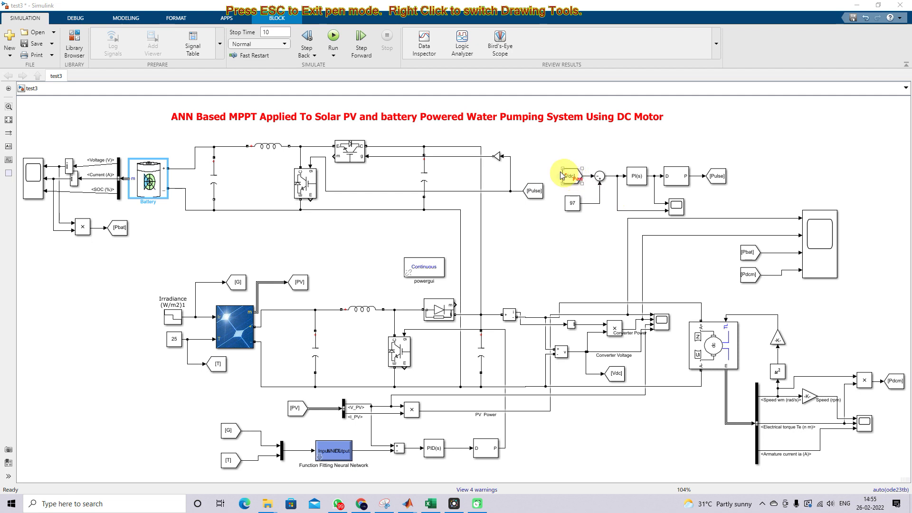
{"action": "mouse_move", "coordinate": [548, 157]}
{"action": "left_mouse_down"}
{"action": "mouse_move", "coordinate": [551, 209]}
{"action": "mouse_move", "coordinate": [596, 223]}
{"action": "mouse_move", "coordinate": [731, 219]}
{"action": "mouse_move", "coordinate": [737, 143]}
{"action": "mouse_move", "coordinate": [572, 150]}
{"action": "mouse_move", "coordinate": [550, 166]}
{"action": "left_mouse_up"}
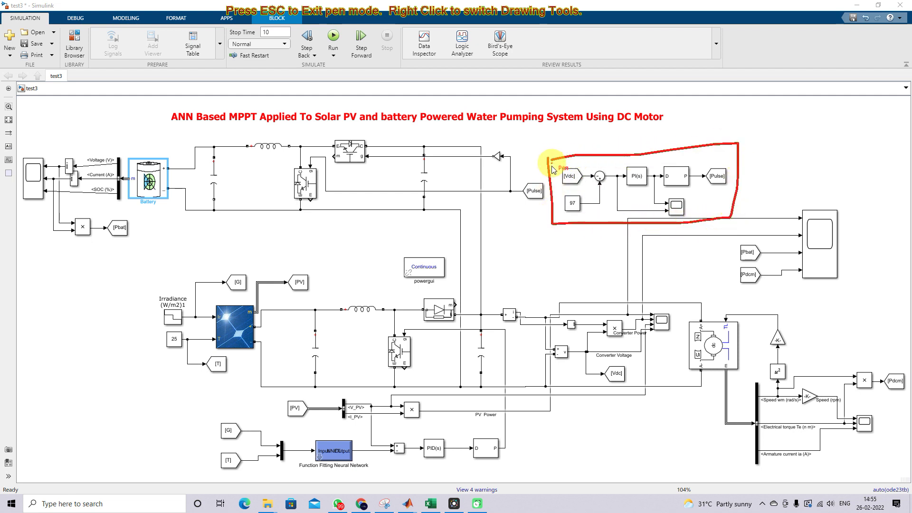
{"action": "mouse_move", "coordinate": [582, 352]}
{"action": "left_mouse_down"}
{"action": "mouse_move", "coordinate": [591, 232]}
{"action": "mouse_move", "coordinate": [588, 186]}
{"action": "mouse_move", "coordinate": [577, 191]}
{"action": "left_mouse_up"}
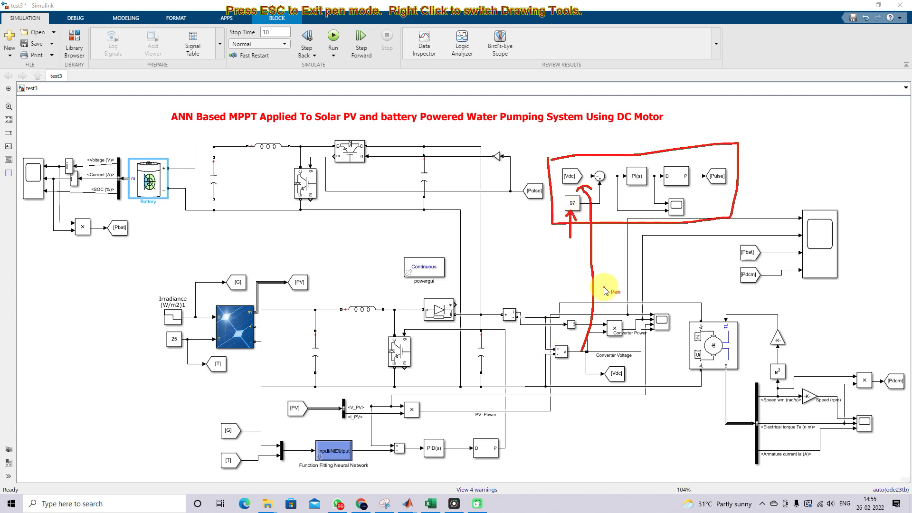
Mark the error signal, PI controller, its output and the PWM generator, and trace the pulse to both bidirectional converter switches
{"action": "mouse_move", "coordinate": [612, 179]}
{"action": "left_mouse_down"}
{"action": "mouse_move", "coordinate": [613, 195]}
{"action": "mouse_move", "coordinate": [616, 183]}
{"action": "left_mouse_up"}
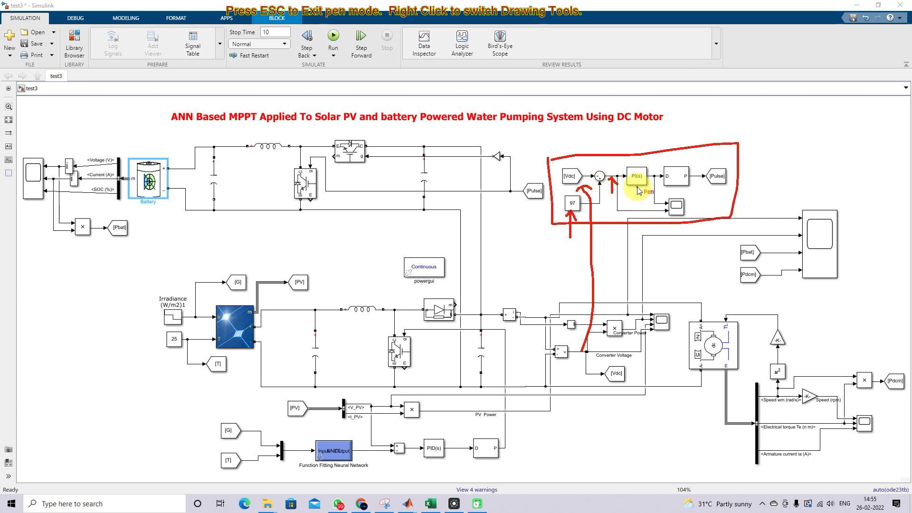
{"action": "mouse_move", "coordinate": [636, 212]}
{"action": "left_mouse_down"}
{"action": "mouse_move", "coordinate": [635, 186]}
{"action": "mouse_move", "coordinate": [641, 192]}
{"action": "left_mouse_up"}
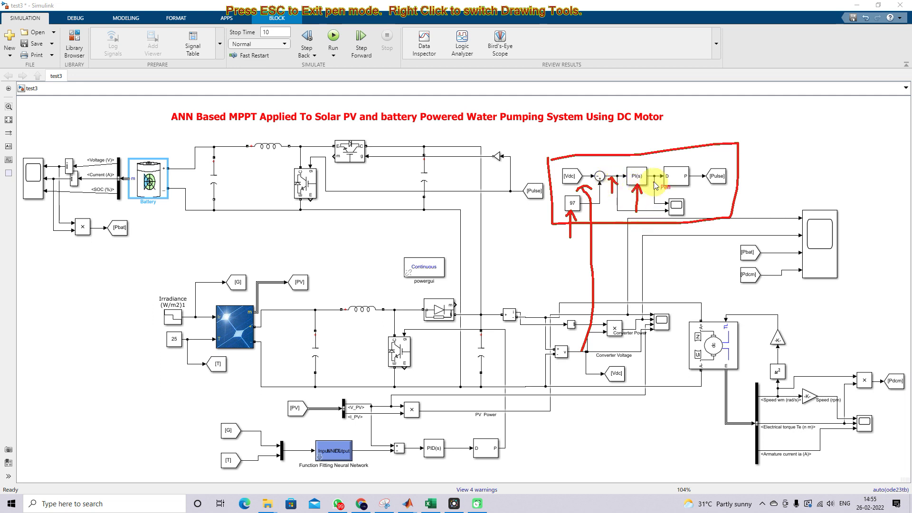
{"action": "left_click_drag", "start_coordinate": [656, 162], "coordinate": [657, 182]}
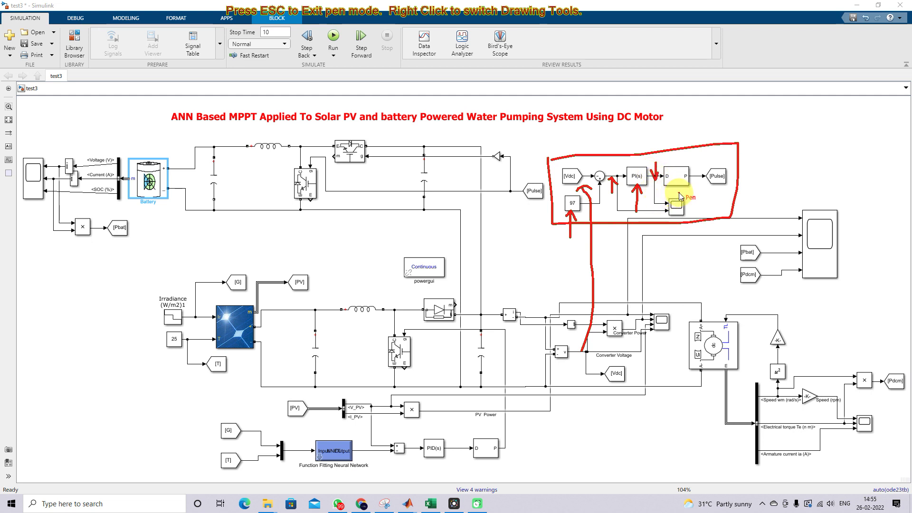
{"action": "mouse_move", "coordinate": [682, 208]}
{"action": "left_mouse_down"}
{"action": "mouse_move", "coordinate": [682, 189]}
{"action": "mouse_move", "coordinate": [689, 194]}
{"action": "left_mouse_up"}
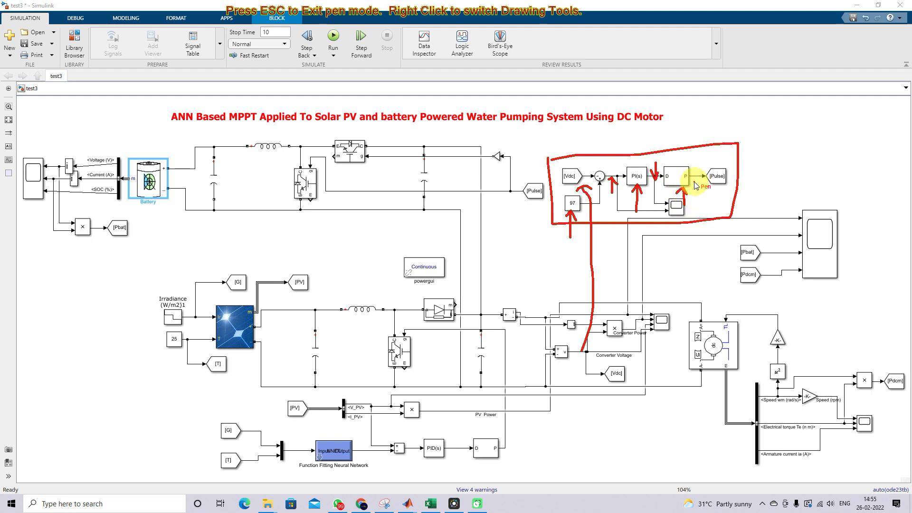
{"action": "mouse_move", "coordinate": [716, 170]}
{"action": "left_mouse_down"}
{"action": "mouse_move", "coordinate": [674, 135]}
{"action": "mouse_move", "coordinate": [397, 145]}
{"action": "mouse_move", "coordinate": [411, 148]}
{"action": "mouse_move", "coordinate": [414, 163]}
{"action": "mouse_move", "coordinate": [377, 184]}
{"action": "mouse_move", "coordinate": [344, 189]}
{"action": "left_mouse_up"}
{"action": "mouse_move", "coordinate": [386, 147]}
{"action": "left_mouse_down"}
{"action": "mouse_move", "coordinate": [395, 139]}
{"action": "mouse_move", "coordinate": [401, 151]}
{"action": "left_mouse_up"}
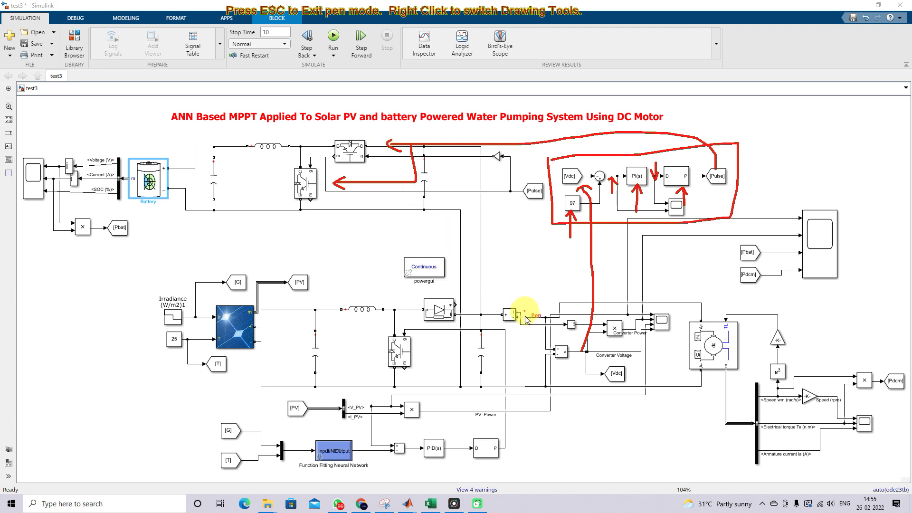
Mark the voltage across the DC bus with arrows, trace it up to the 97 reference, and exit pen mode
{"action": "left_click_drag", "start_coordinate": [526, 353], "coordinate": [526, 325]}
{"action": "mouse_move", "coordinate": [525, 365]}
{"action": "left_mouse_down"}
{"action": "mouse_move", "coordinate": [520, 383]}
{"action": "mouse_move", "coordinate": [528, 376]}
{"action": "left_mouse_up"}
{"action": "left_click_drag", "start_coordinate": [546, 314], "coordinate": [568, 218]}
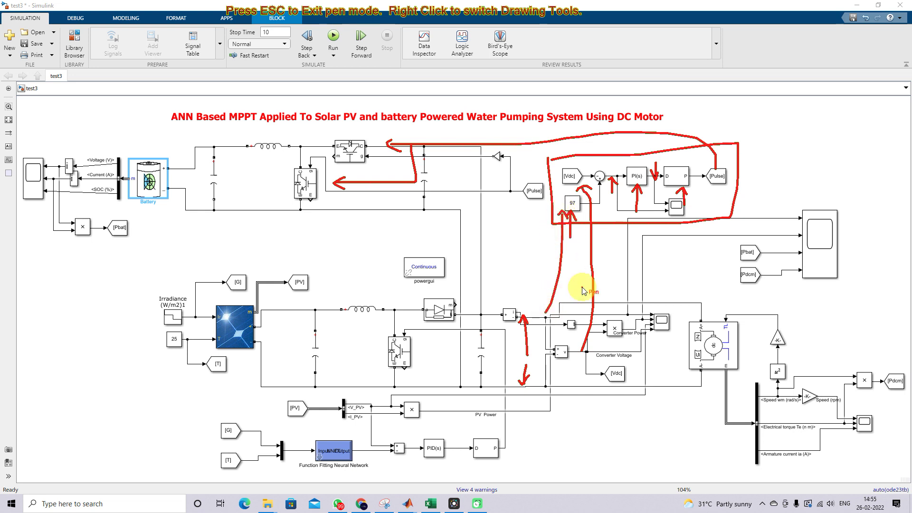
{"action": "key", "text": "Escape"}
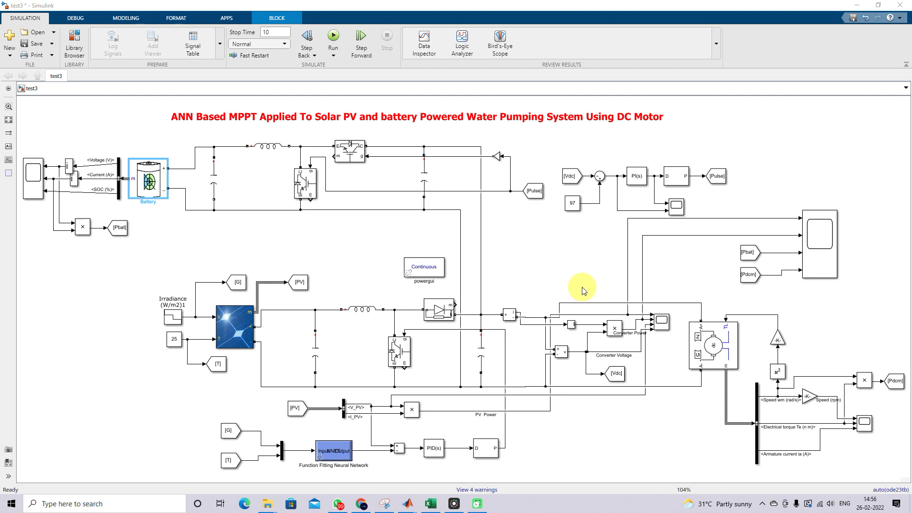
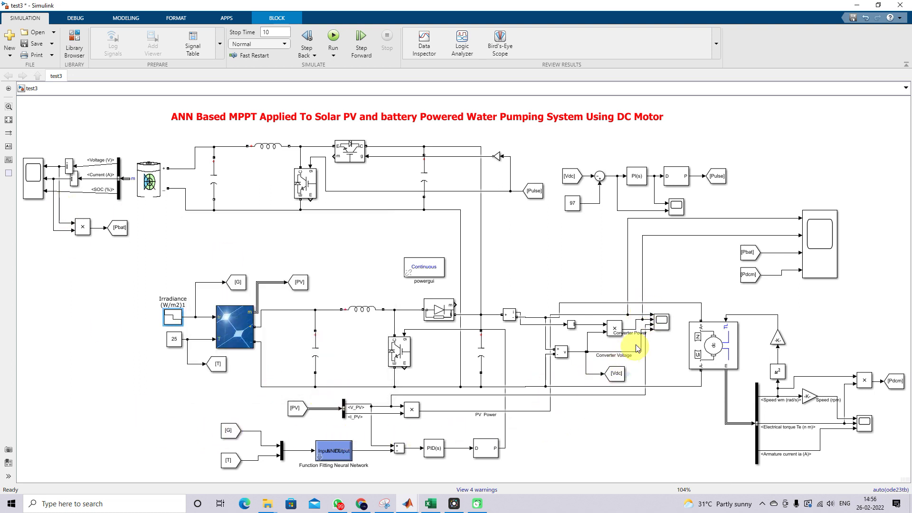
View the PV power, converter power, PV voltage and converter voltage waveforms in the converter output scope, and return to the model
{"action": "left_click", "coordinate": [661, 325]}
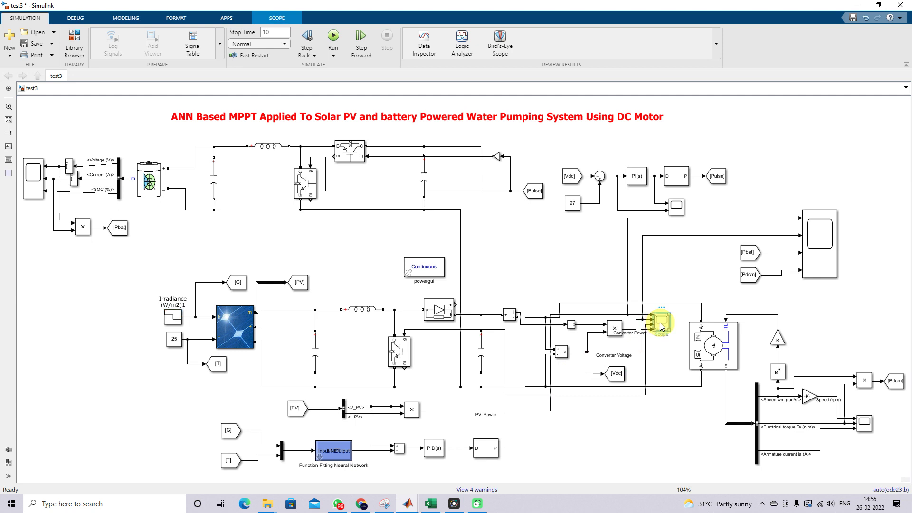
{"action": "double_click", "coordinate": [660, 323]}
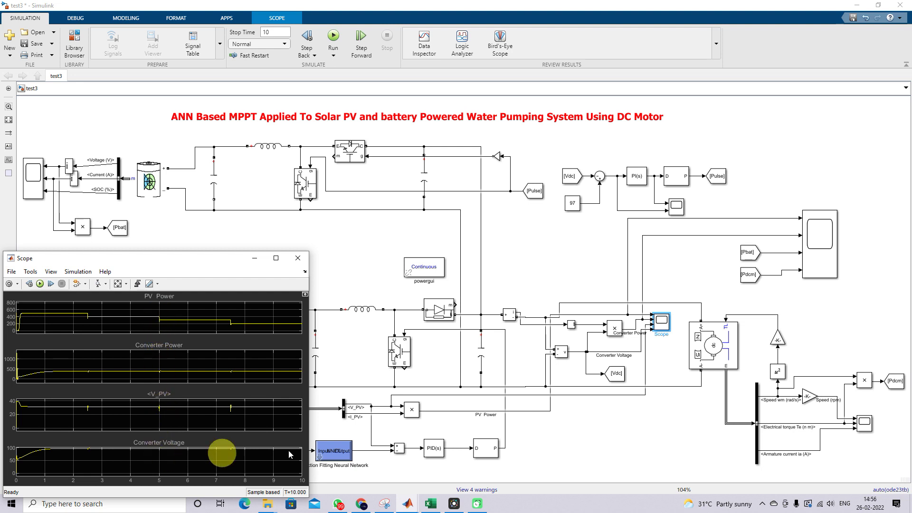
{"action": "left_click", "coordinate": [595, 440]}
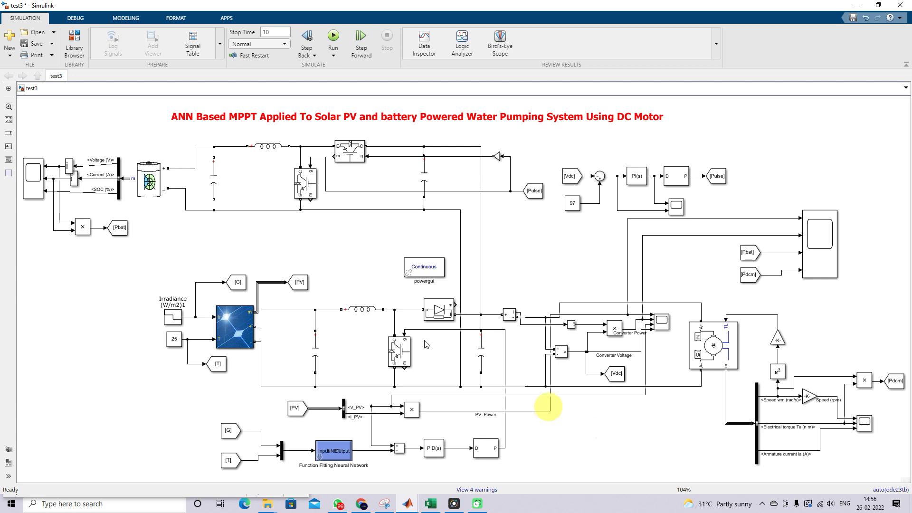
Open the battery measurement scope and set its first display's title to "Battery voltage"
{"action": "left_click", "coordinate": [33, 181]}
{"action": "double_click", "coordinate": [32, 180]}
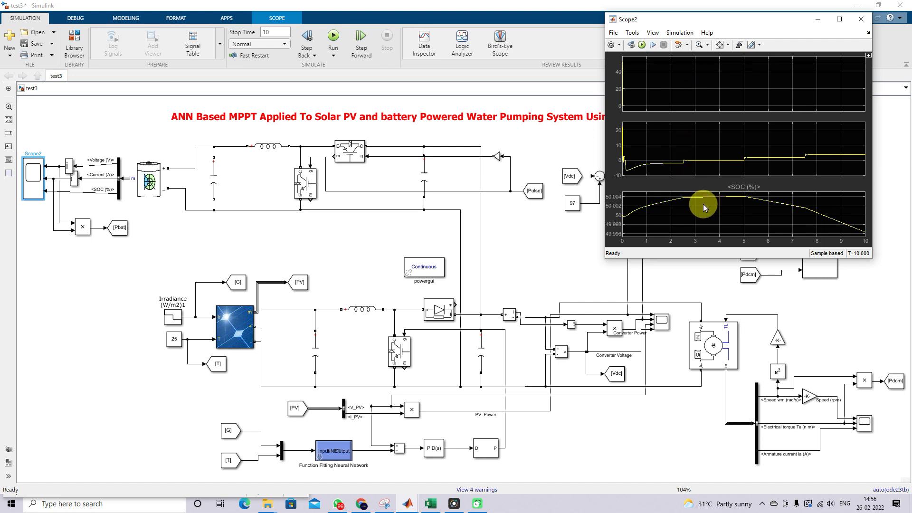
{"action": "right_click", "coordinate": [688, 86]}
{"action": "key", "text": "Escape"}
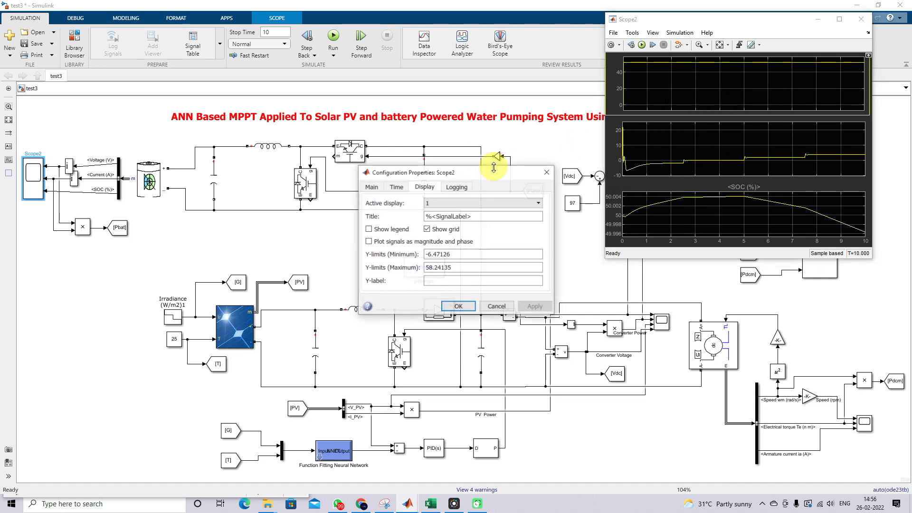
{"action": "left_click", "coordinate": [446, 281]}
{"action": "left_click", "coordinate": [464, 216]}
{"action": "double_click", "coordinate": [468, 216]}
{"action": "type", "text": "Batte"}
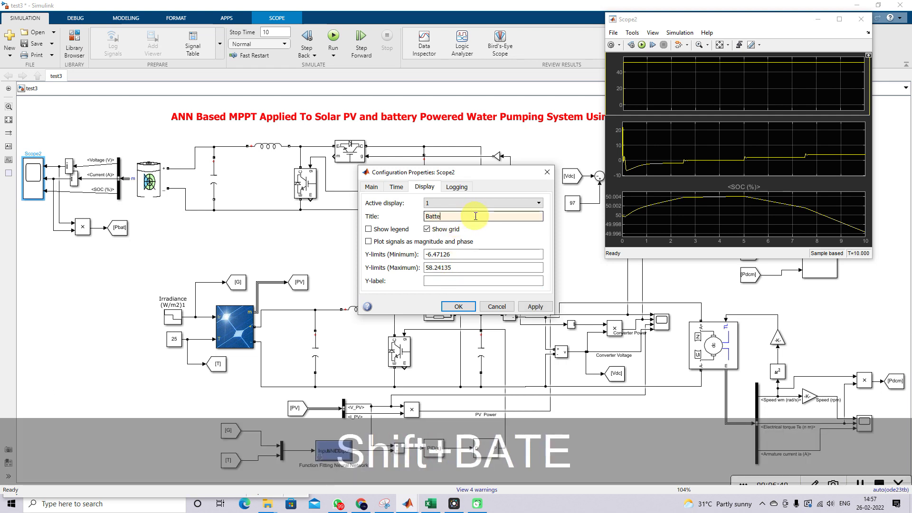
{"action": "type", "text": "ry voltage"}
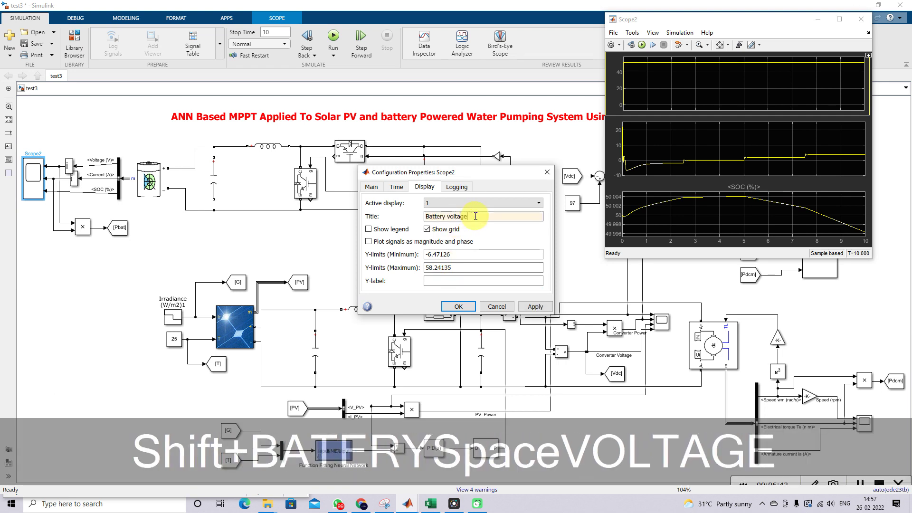
Set the title of the battery scope's second display to "Battery current"
{"action": "right_click", "coordinate": [668, 145]}
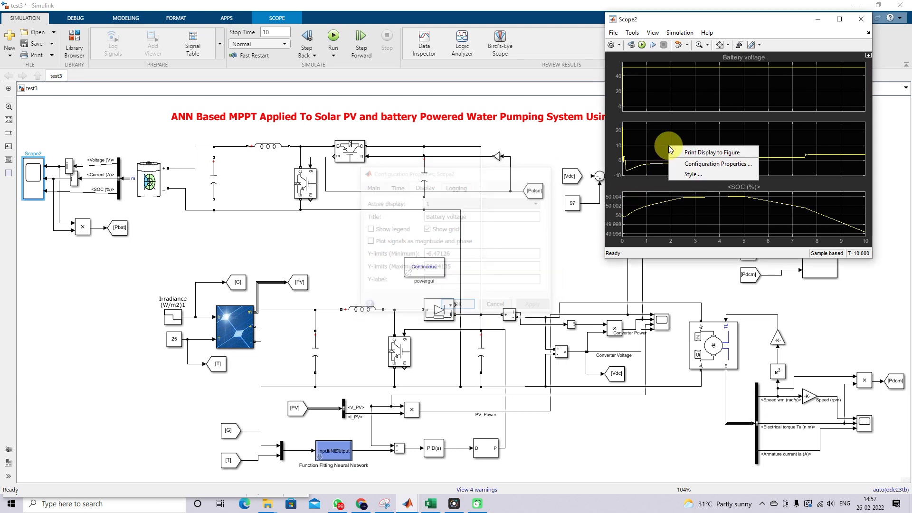
{"action": "left_click", "coordinate": [686, 161]}
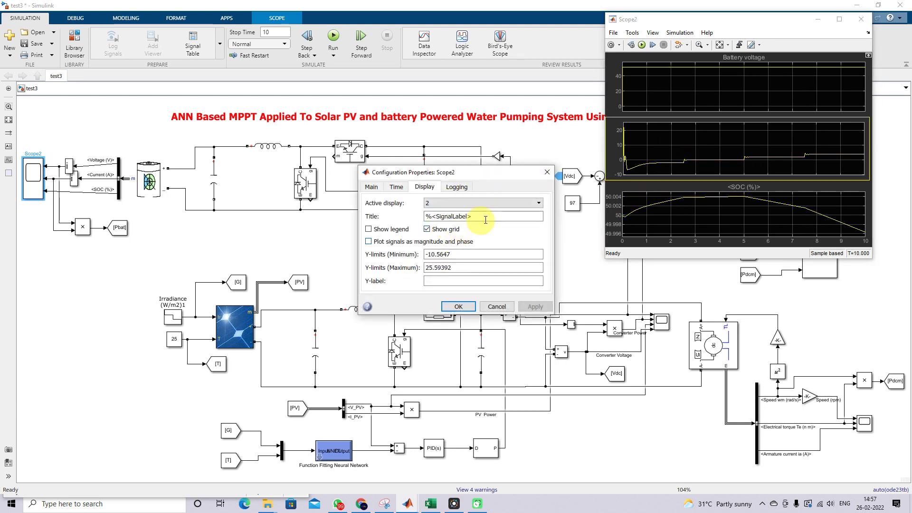
{"action": "triple_click", "coordinate": [487, 215]}
{"action": "type", "text": "Battery current"}
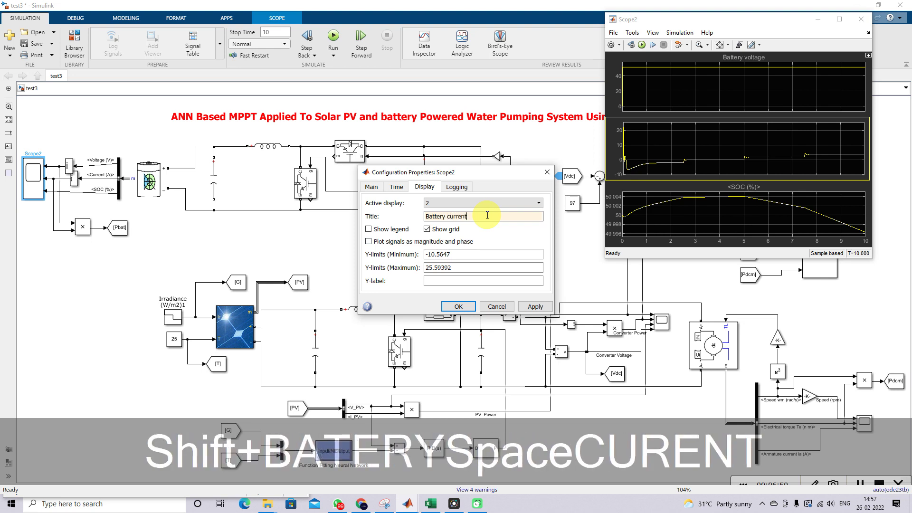
{"action": "left_click", "coordinate": [461, 306]}
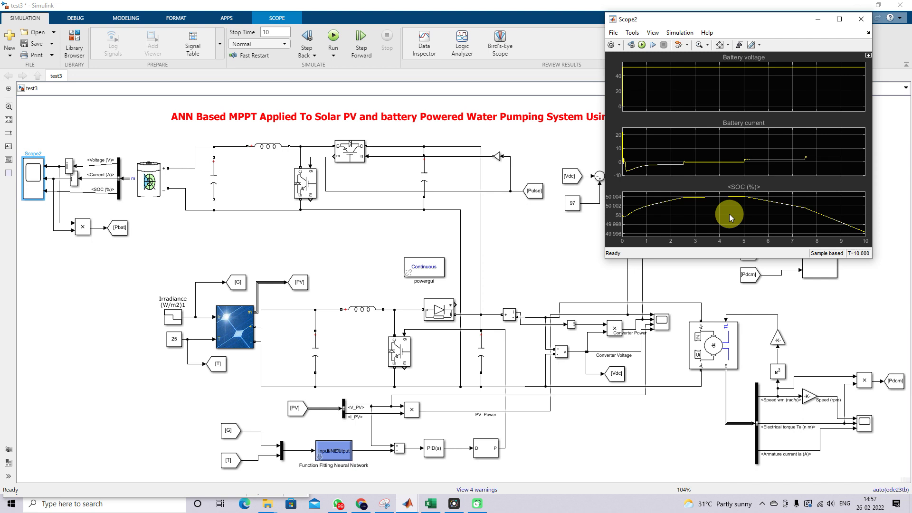
View the DC motor's speed, torque and armature current scope, and open the four-input power comparison scope
{"action": "double_click", "coordinate": [864, 422]}
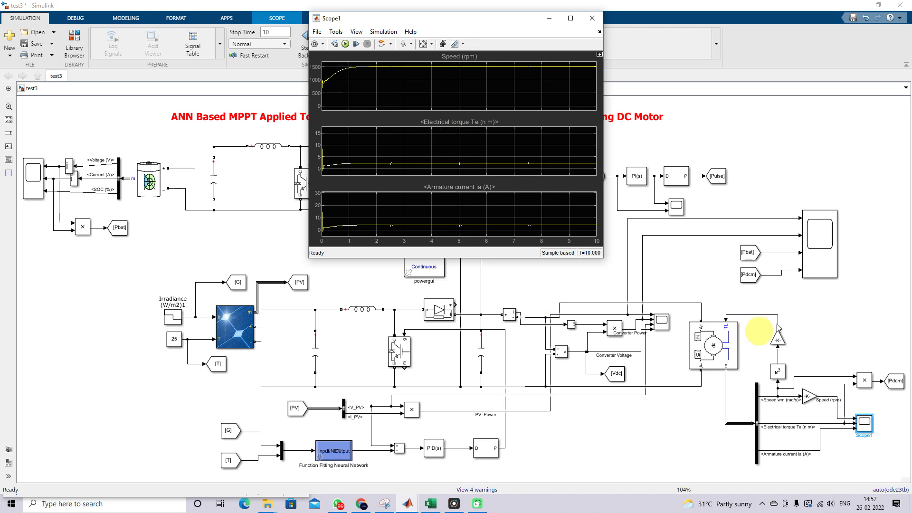
{"action": "double_click", "coordinate": [830, 263]}
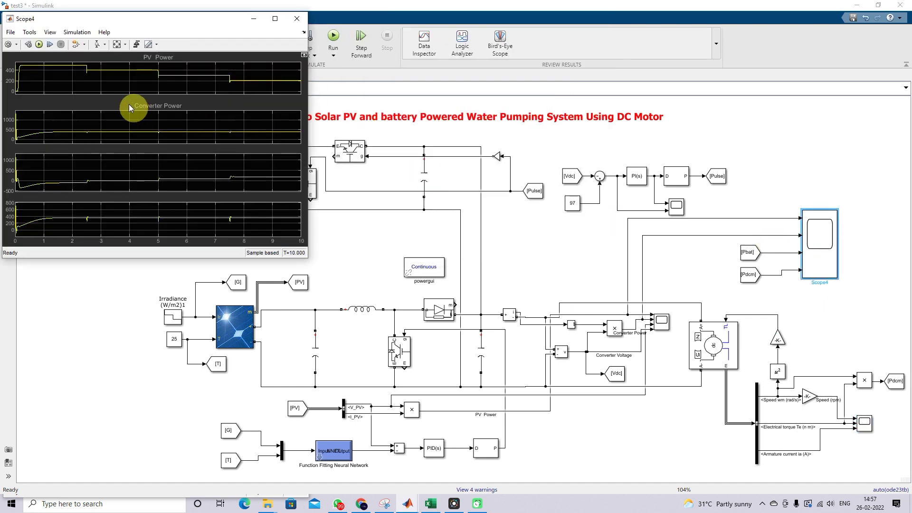
Set the title of the power comparison scope's third display to "Battery power"
{"action": "right_click", "coordinate": [142, 167]}
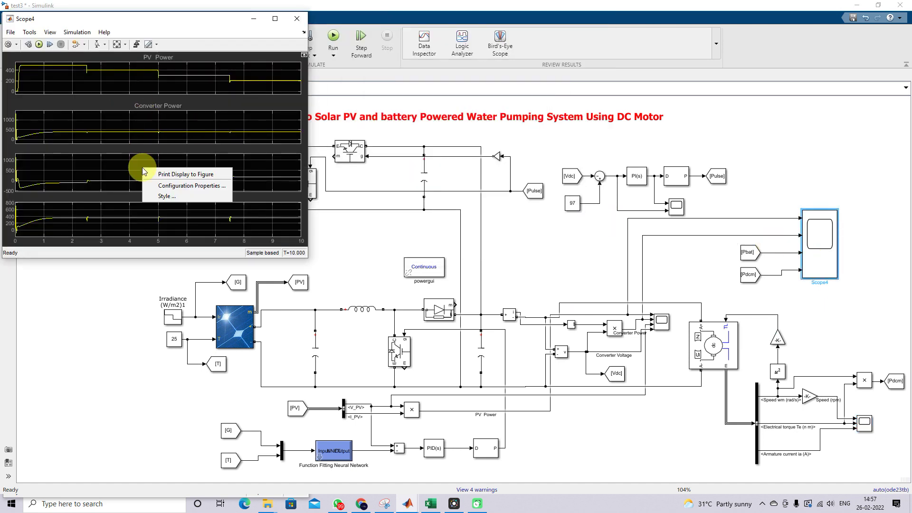
{"action": "left_click", "coordinate": [166, 185]}
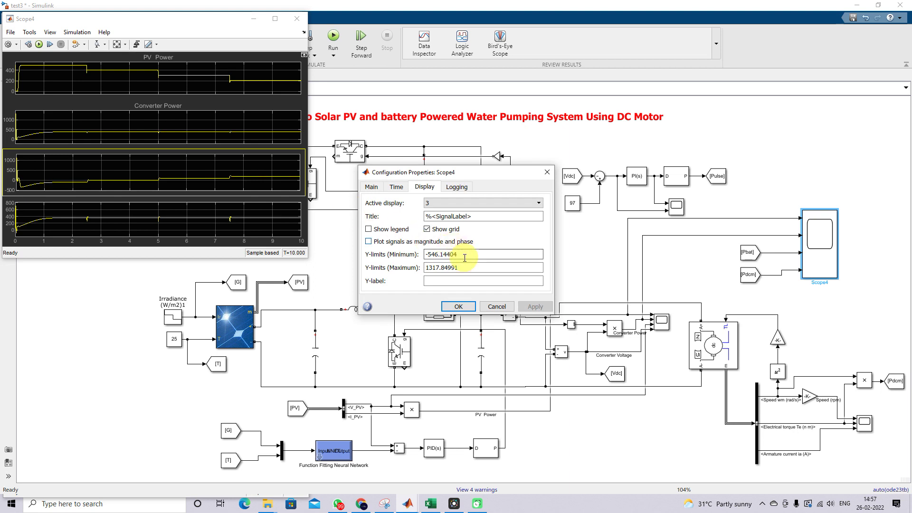
{"action": "triple_click", "coordinate": [484, 216]}
{"action": "type", "text": "Batery"}
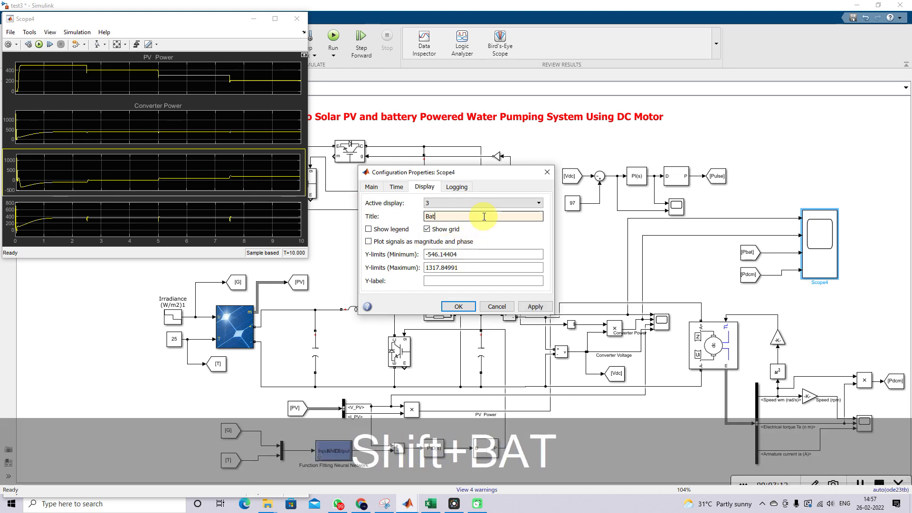
{"action": "key", "text": "BackSpace"}
{"action": "key", "text": "BackSpace"}
{"action": "type", "text": "tery po"}
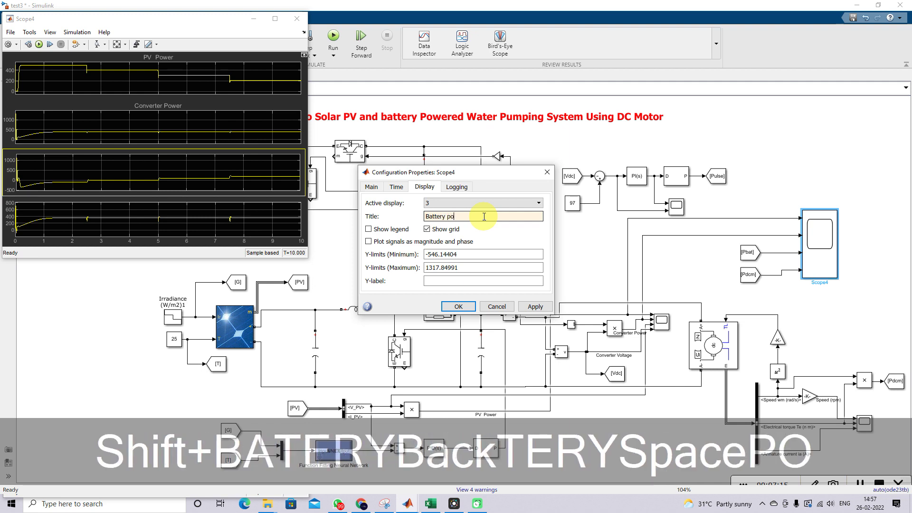
{"action": "type", "text": "wer"}
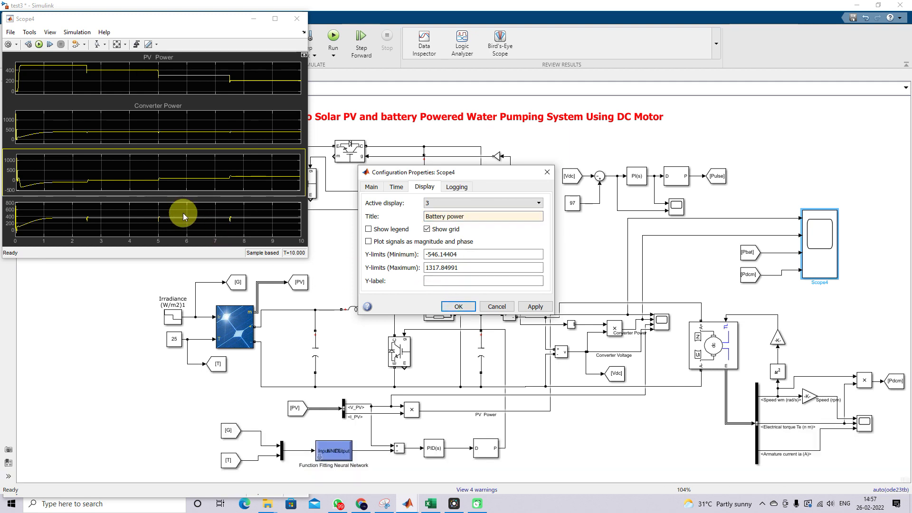
Set the title of the power comparison scope's fourth display to "DC motor power"
{"action": "right_click", "coordinate": [183, 213]}
{"action": "left_click", "coordinate": [204, 233]}
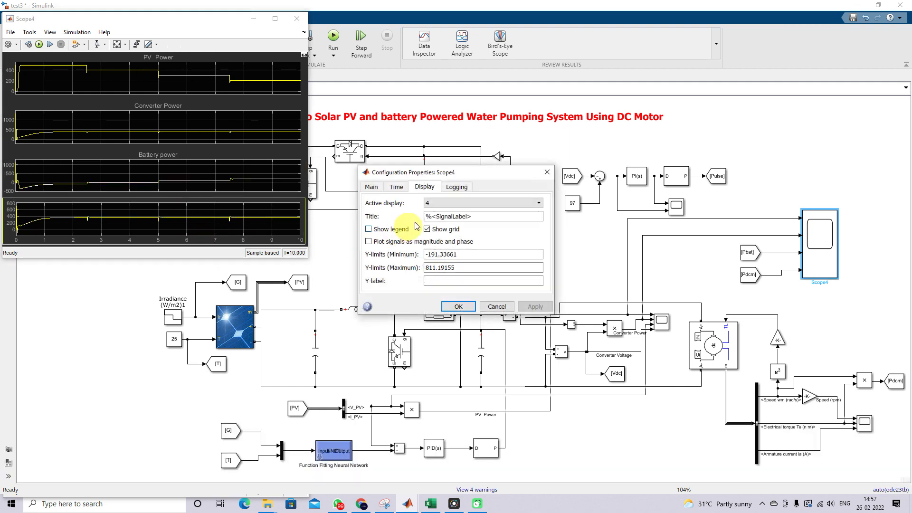
{"action": "triple_click", "coordinate": [470, 216]}
{"action": "type", "text": "DC"}
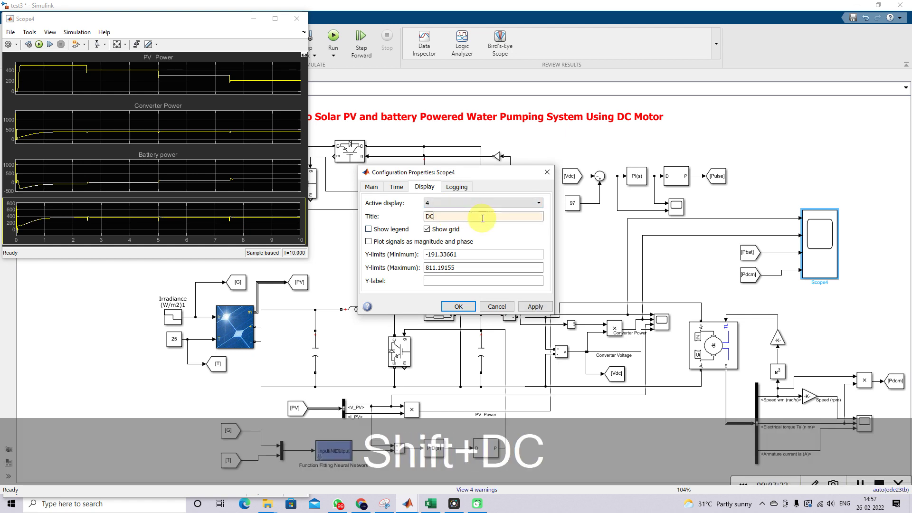
{"action": "type", "text": " motor power"}
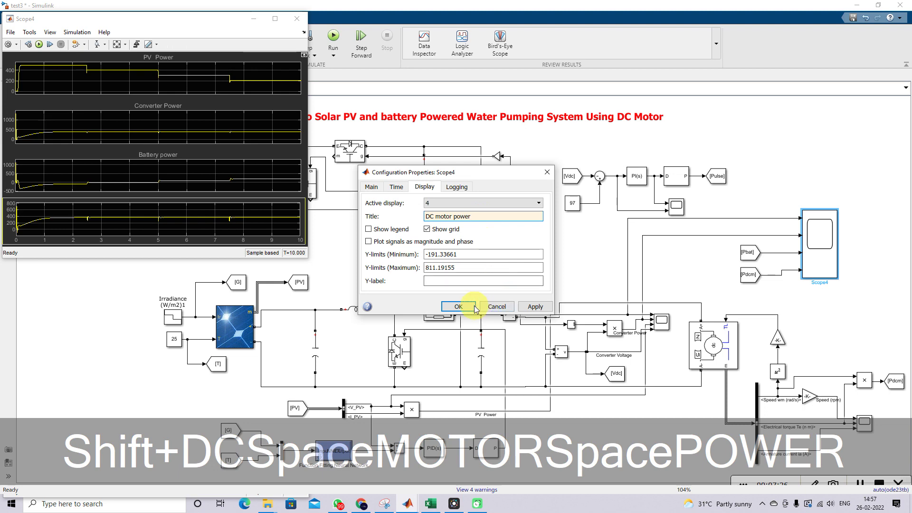
{"action": "left_click", "coordinate": [475, 307]}
Run the model's simulation and bring all five scope windows to the front for viewing together
{"action": "left_click", "coordinate": [568, 263]}
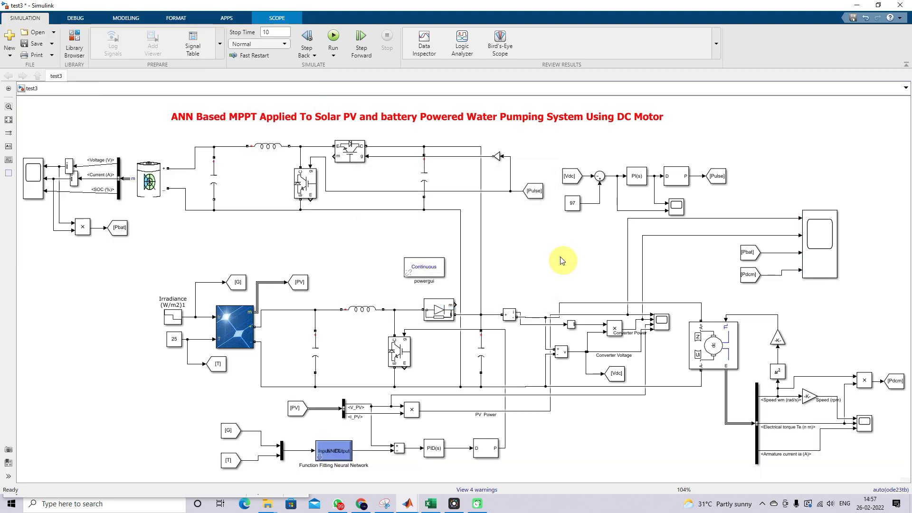
{"action": "left_click", "coordinate": [333, 36]}
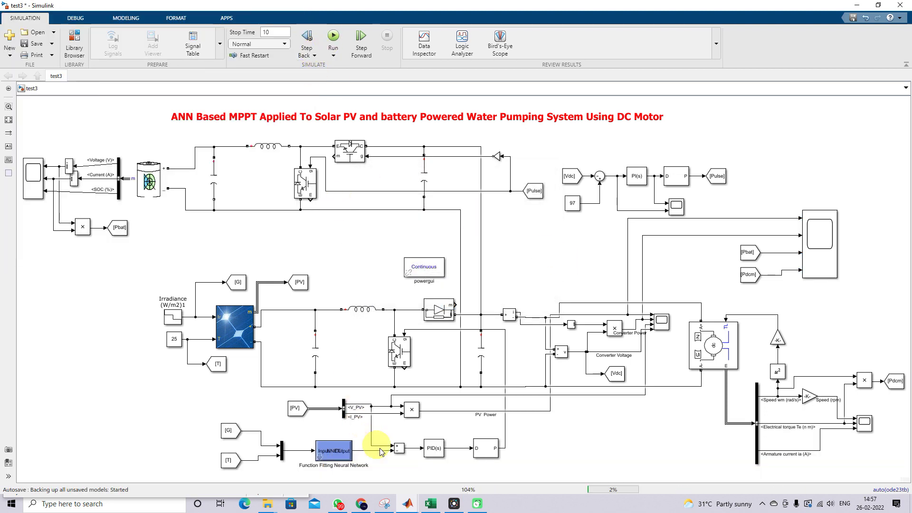
{"action": "mouse_move", "coordinate": [407, 503]}
{"action": "left_click", "coordinate": [252, 454]}
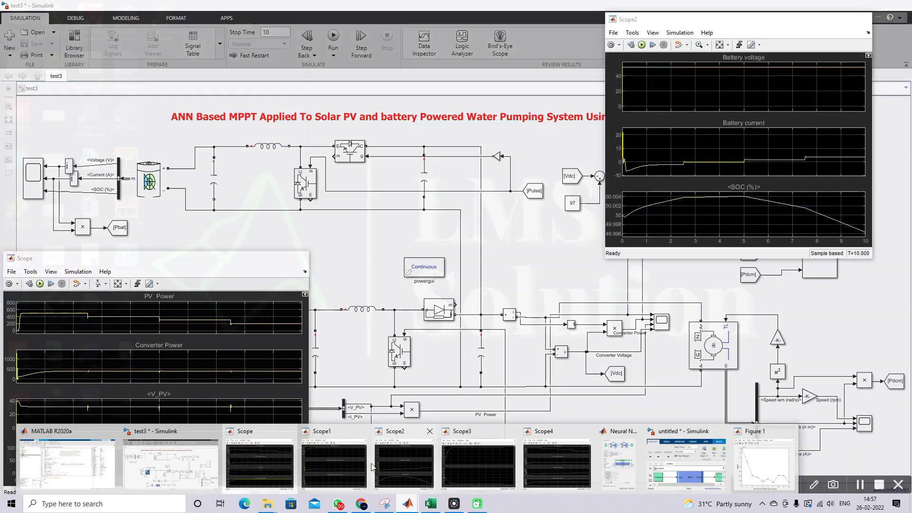
{"action": "left_click", "coordinate": [407, 467]}
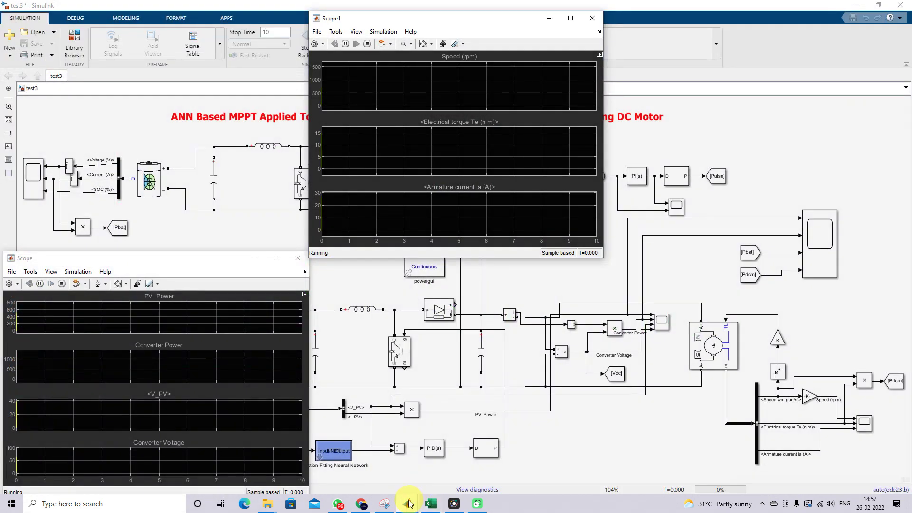
{"action": "left_click", "coordinate": [446, 462]}
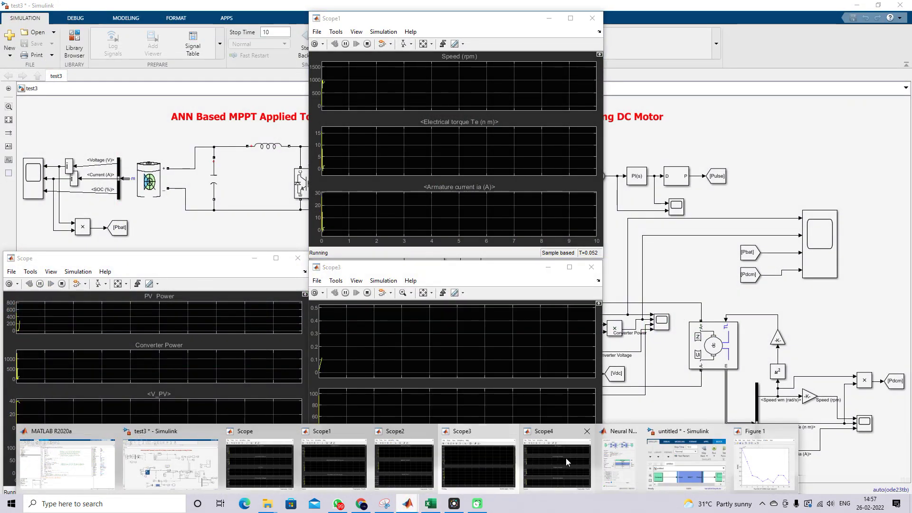
{"action": "left_click", "coordinate": [566, 458]}
{"action": "mouse_move", "coordinate": [590, 470]}
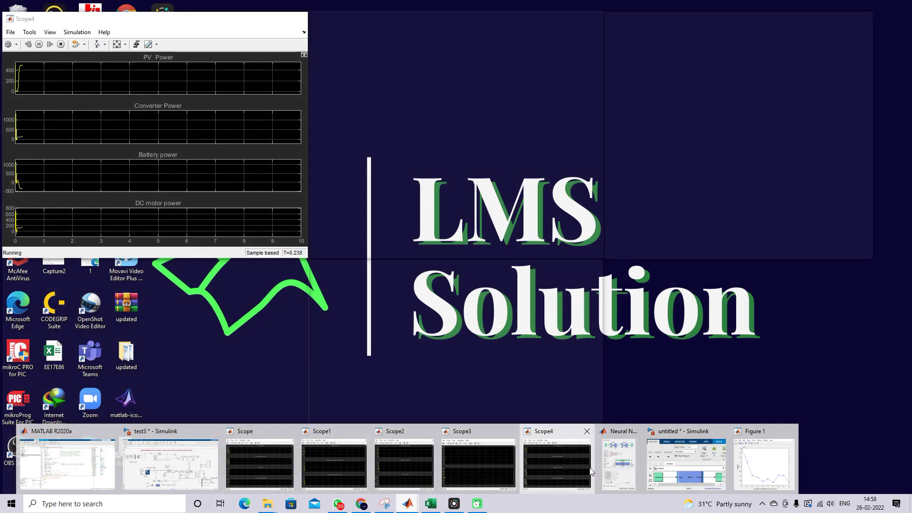
{"action": "left_click", "coordinate": [272, 465]}
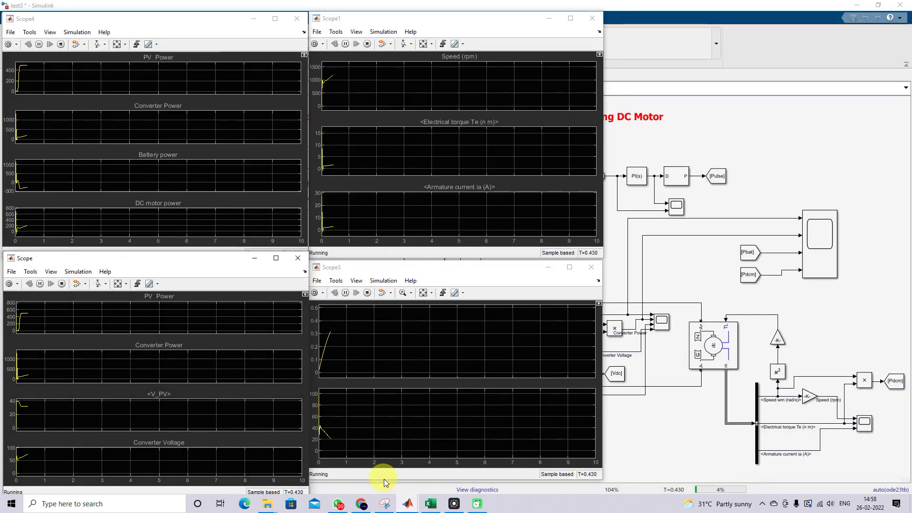
{"action": "mouse_move", "coordinate": [412, 508]}
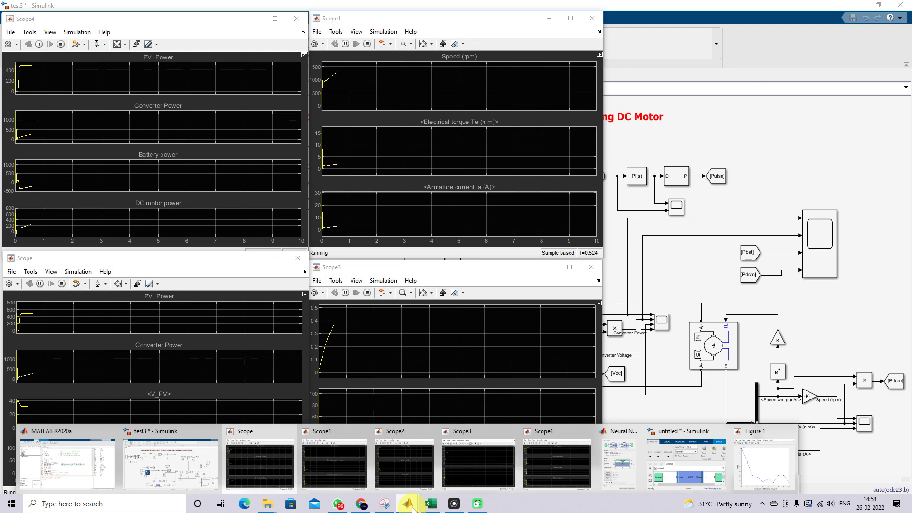
{"action": "mouse_move", "coordinate": [353, 483]}
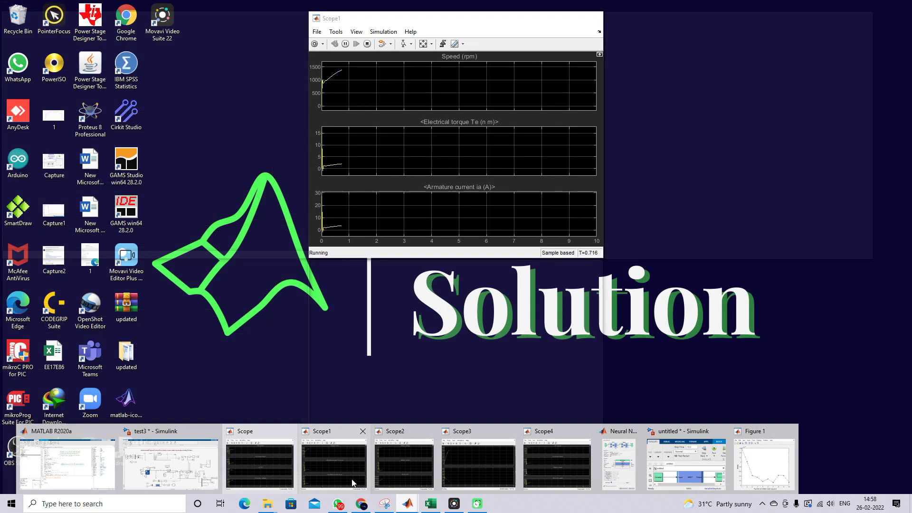
{"action": "left_click", "coordinate": [409, 472]}
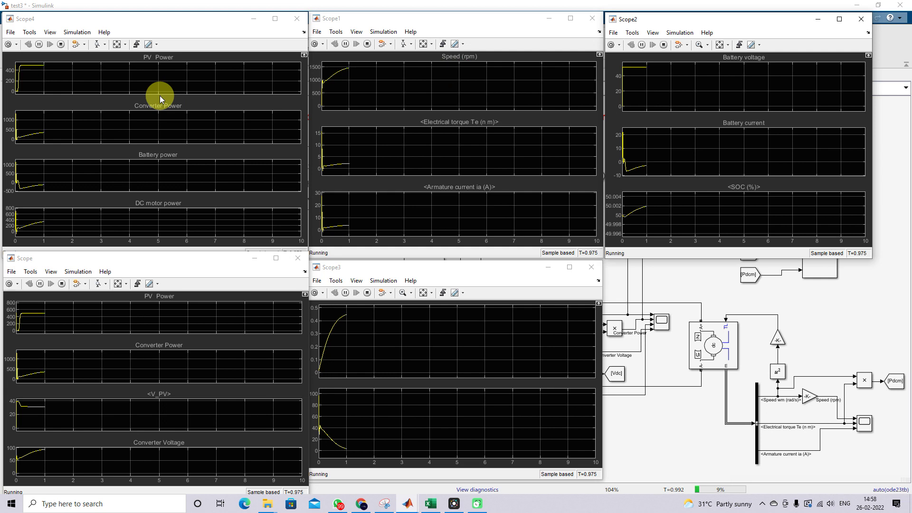
Activate the screen pen and mark the battery power curve near 2 s and the rising and flat parts of the SOC curve
{"action": "key", "text": "F12"}
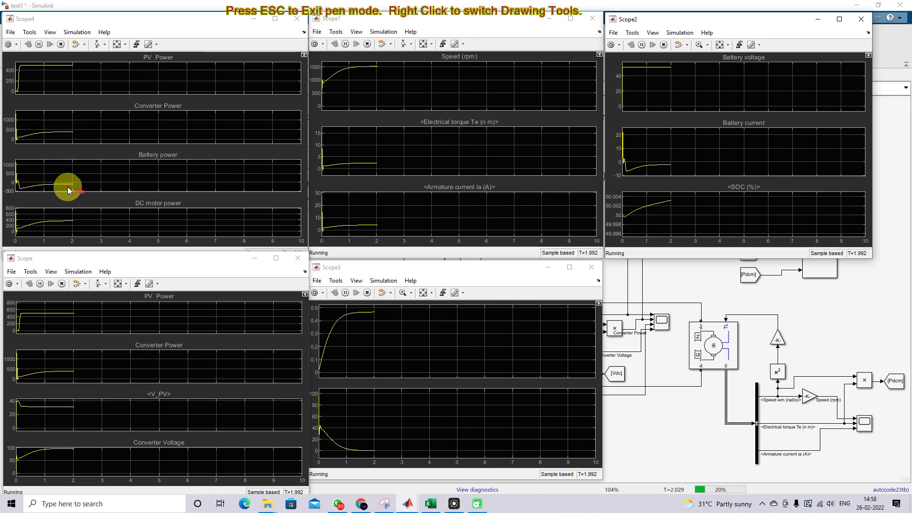
{"action": "left_click_drag", "start_coordinate": [68, 195], "coordinate": [71, 190]}
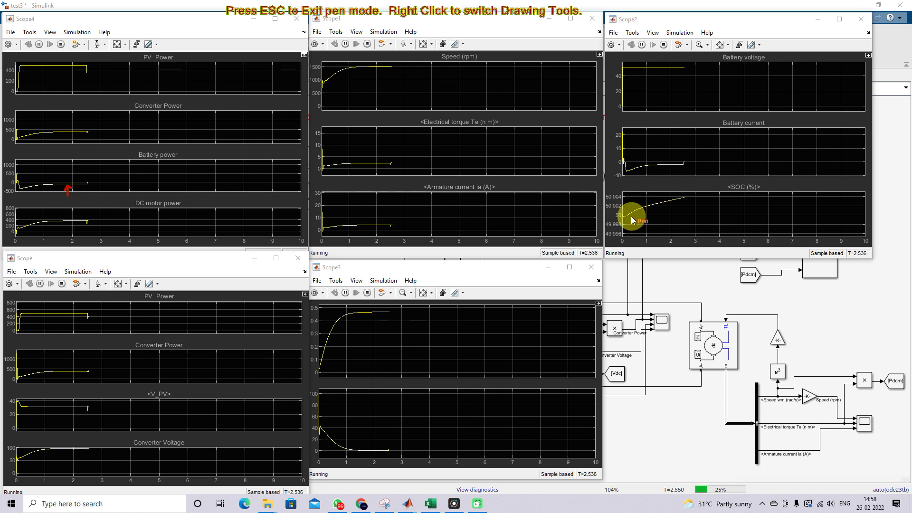
{"action": "left_click_drag", "start_coordinate": [624, 218], "coordinate": [667, 205]}
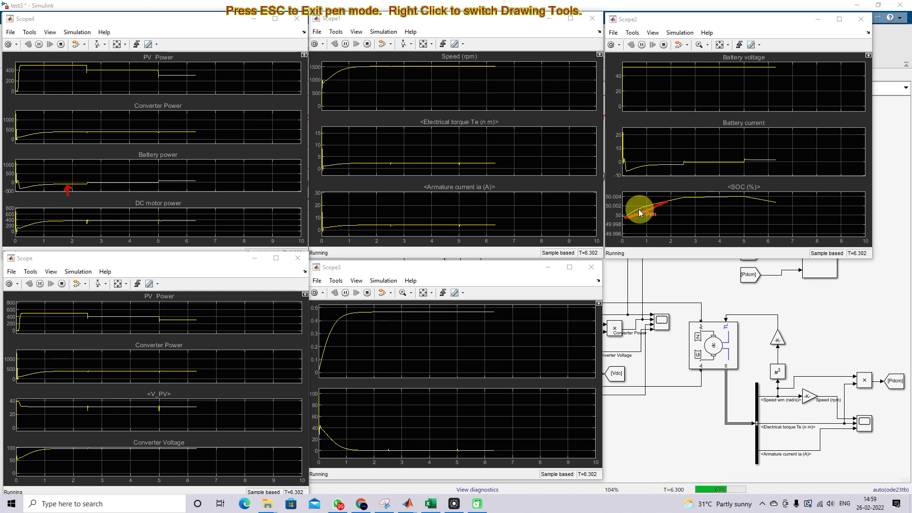
{"action": "mouse_move", "coordinate": [634, 211]}
{"action": "left_mouse_down"}
{"action": "mouse_move", "coordinate": [672, 197]}
{"action": "mouse_move", "coordinate": [718, 196]}
{"action": "left_mouse_up"}
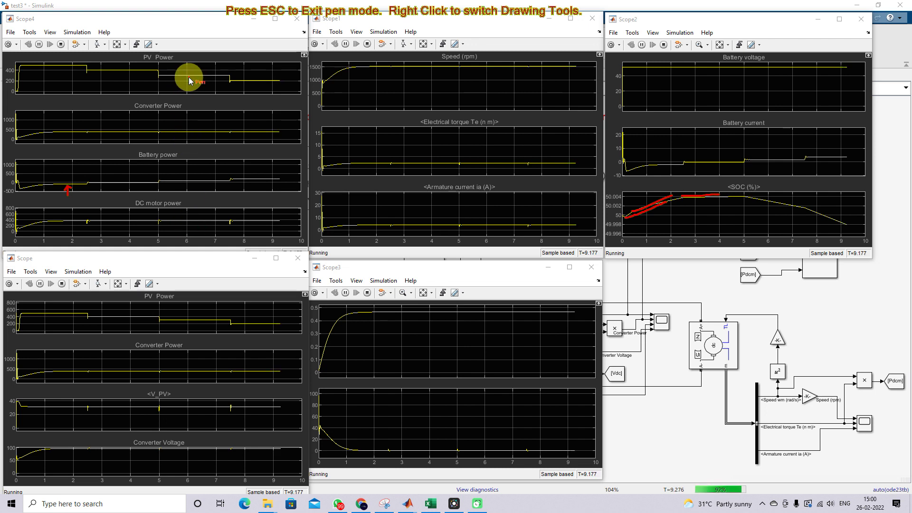
Mark the PV, battery and DC motor power curves just after 6 s, and circle the battery power trace before and after 5 s
{"action": "left_click_drag", "start_coordinate": [186, 73], "coordinate": [194, 71]}
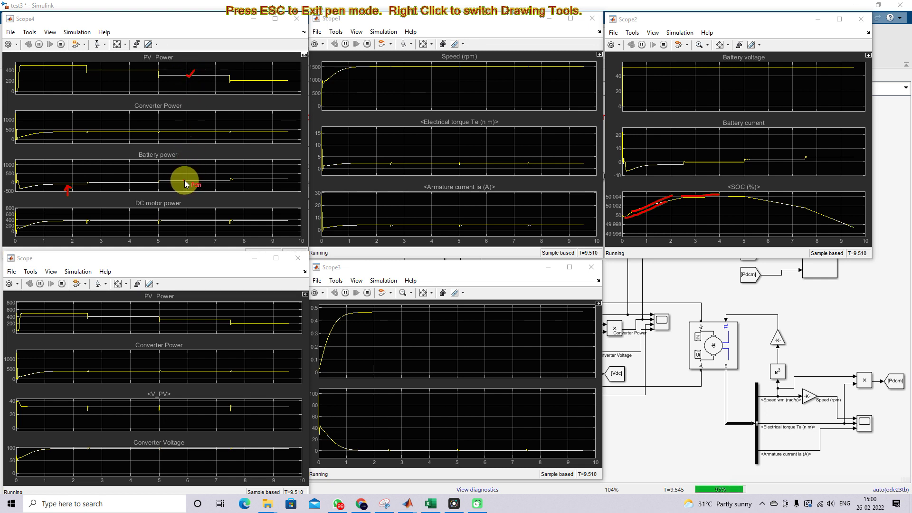
{"action": "left_click_drag", "start_coordinate": [184, 178], "coordinate": [192, 176]}
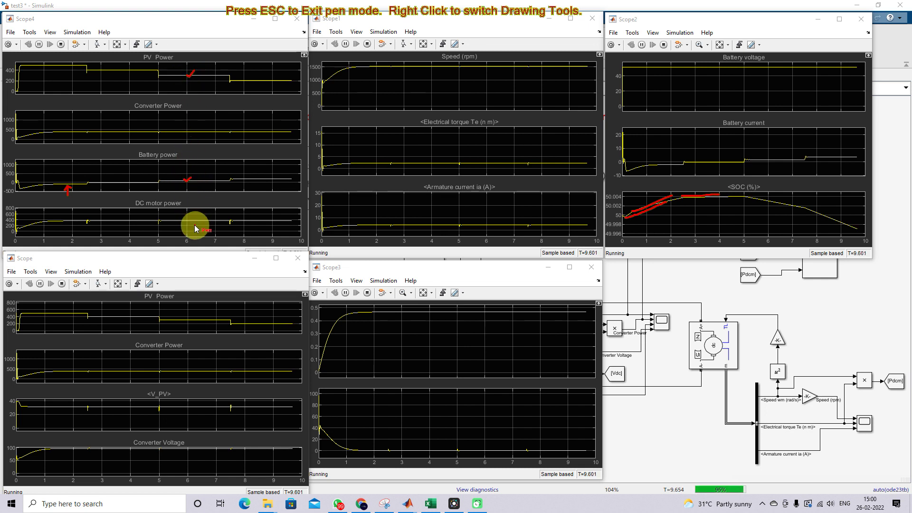
{"action": "left_click_drag", "start_coordinate": [194, 221], "coordinate": [204, 234]}
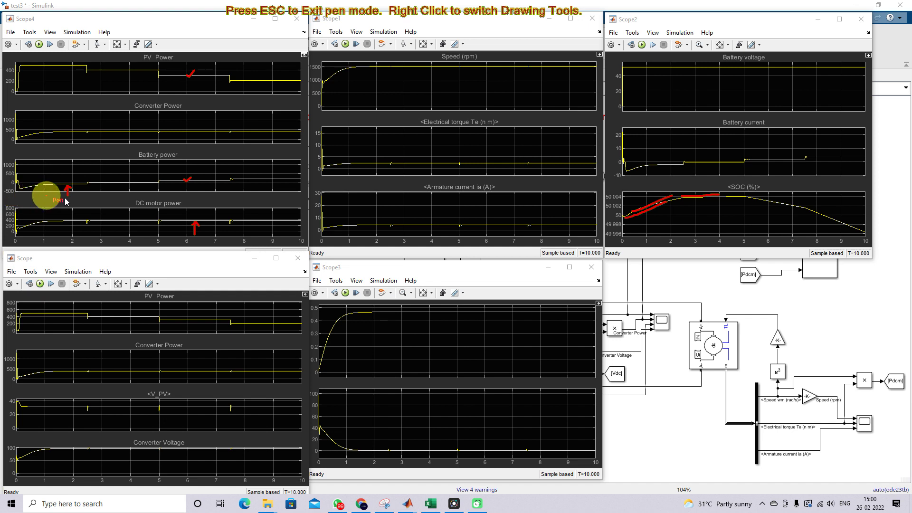
{"action": "mouse_move", "coordinate": [157, 193]}
{"action": "left_mouse_down"}
{"action": "mouse_move", "coordinate": [62, 173]}
{"action": "mouse_move", "coordinate": [30, 181]}
{"action": "mouse_move", "coordinate": [27, 195]}
{"action": "mouse_move", "coordinate": [128, 199]}
{"action": "mouse_move", "coordinate": [159, 192]}
{"action": "mouse_move", "coordinate": [159, 179]}
{"action": "mouse_move", "coordinate": [164, 189]}
{"action": "mouse_move", "coordinate": [216, 196]}
{"action": "mouse_move", "coordinate": [300, 194]}
{"action": "mouse_move", "coordinate": [299, 167]}
{"action": "mouse_move", "coordinate": [159, 182]}
{"action": "left_mouse_up"}
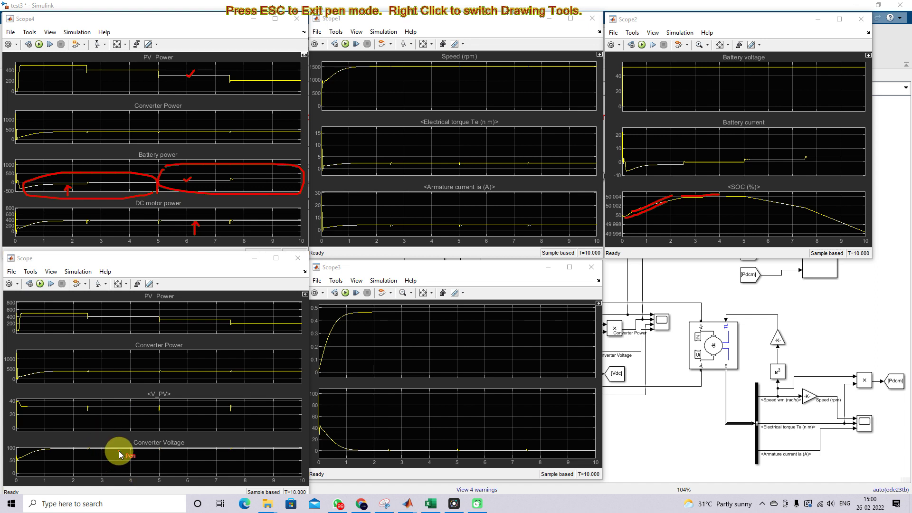
Mark the converter voltage, PV voltage, converter power and PV power curves in the converter scope with the pen
{"action": "left_click_drag", "start_coordinate": [119, 454], "coordinate": [125, 460]}
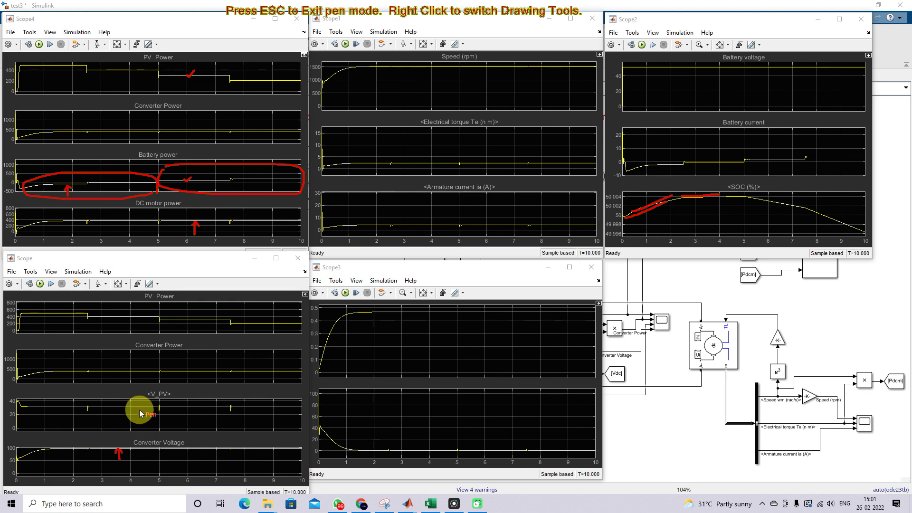
{"action": "left_click_drag", "start_coordinate": [139, 409], "coordinate": [154, 408]}
{"action": "left_click_drag", "start_coordinate": [147, 370], "coordinate": [159, 366]}
{"action": "left_click_drag", "start_coordinate": [167, 310], "coordinate": [187, 312]}
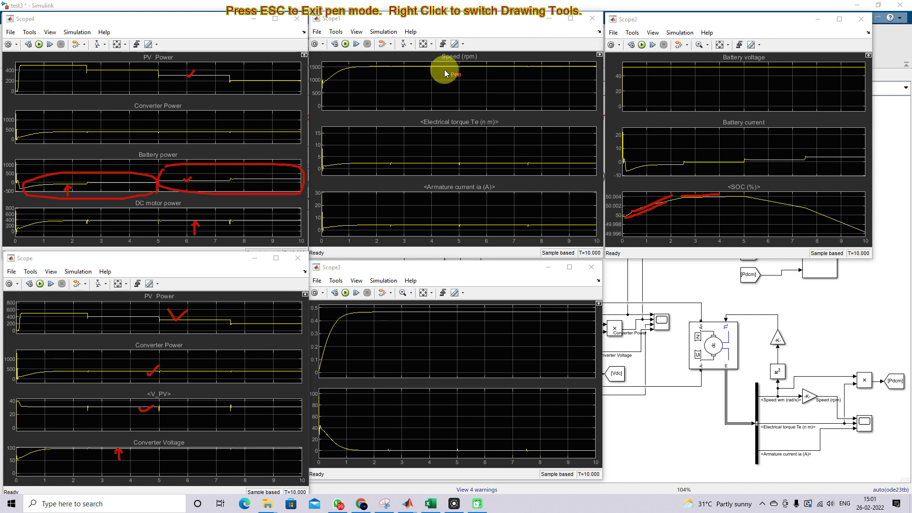
Point out the motor speed curve and put check marks on the electrical torque and armature current curves
{"action": "left_click", "coordinate": [463, 69]}
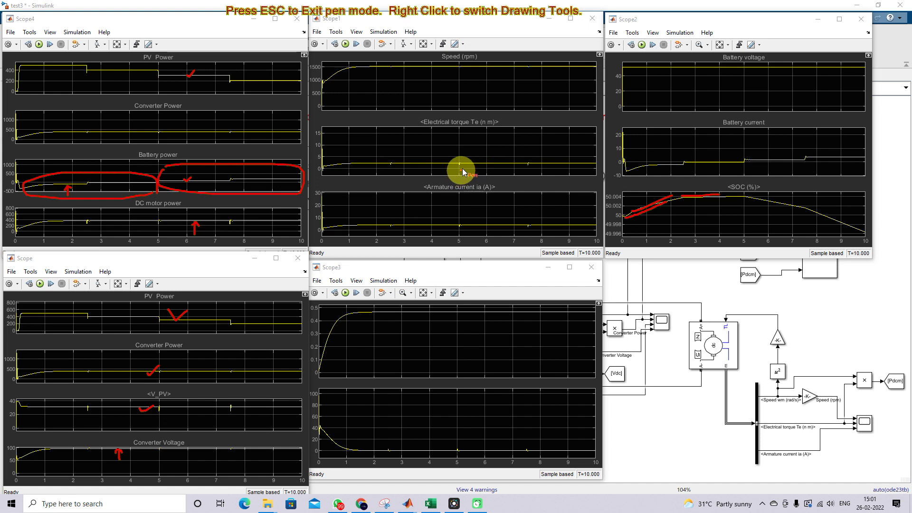
{"action": "left_click_drag", "start_coordinate": [461, 165], "coordinate": [482, 161]}
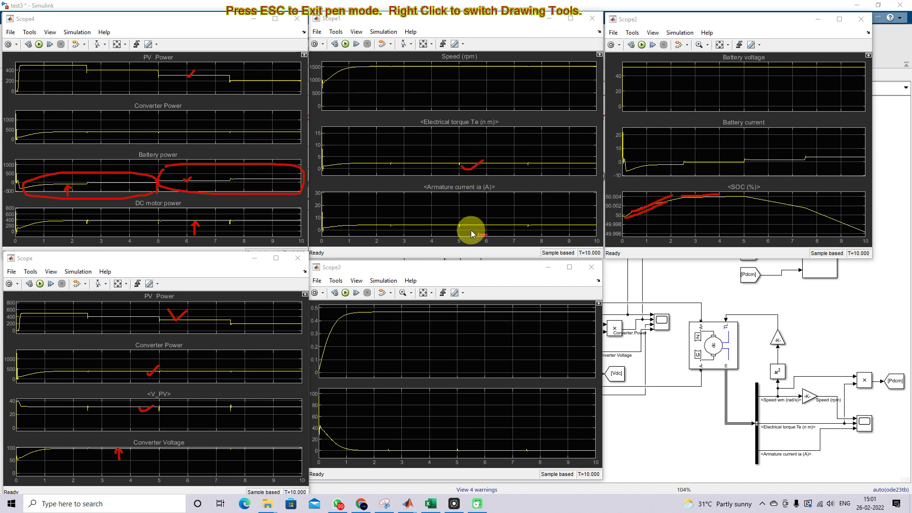
{"action": "left_click_drag", "start_coordinate": [470, 226], "coordinate": [491, 218]}
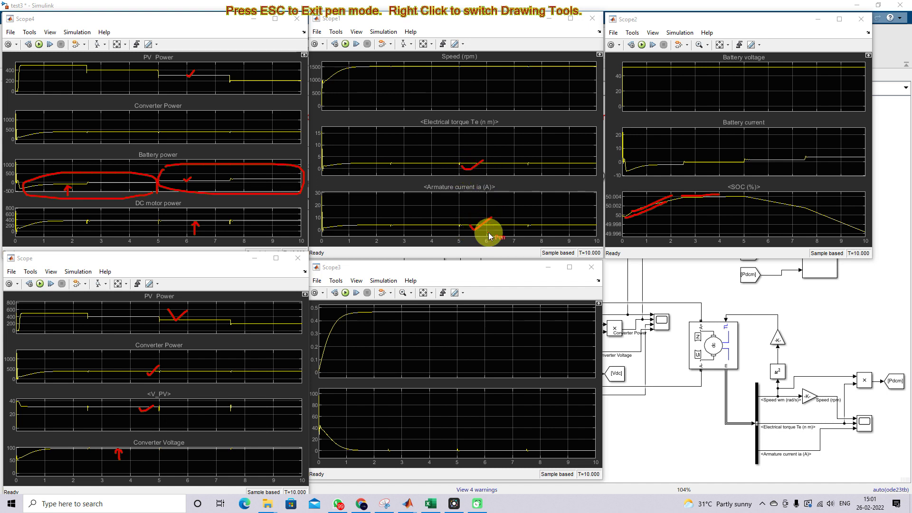